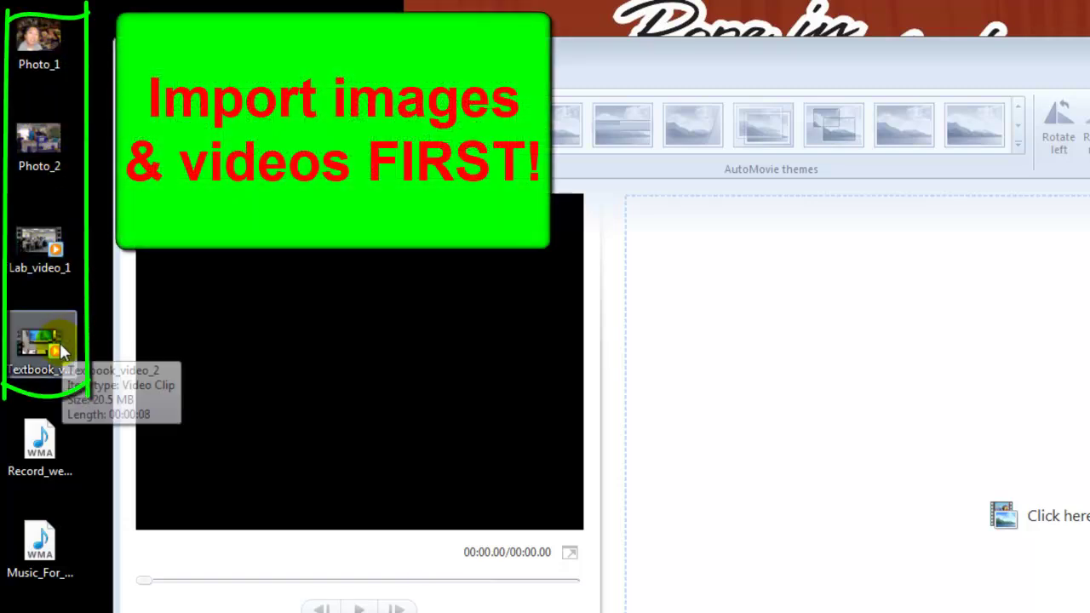
Step: Add Photo_1, Photo_2, Lab_video_1 and Textbook_video from the desktop to the storyboard
left_click_drag(85, 397, 16, 49)
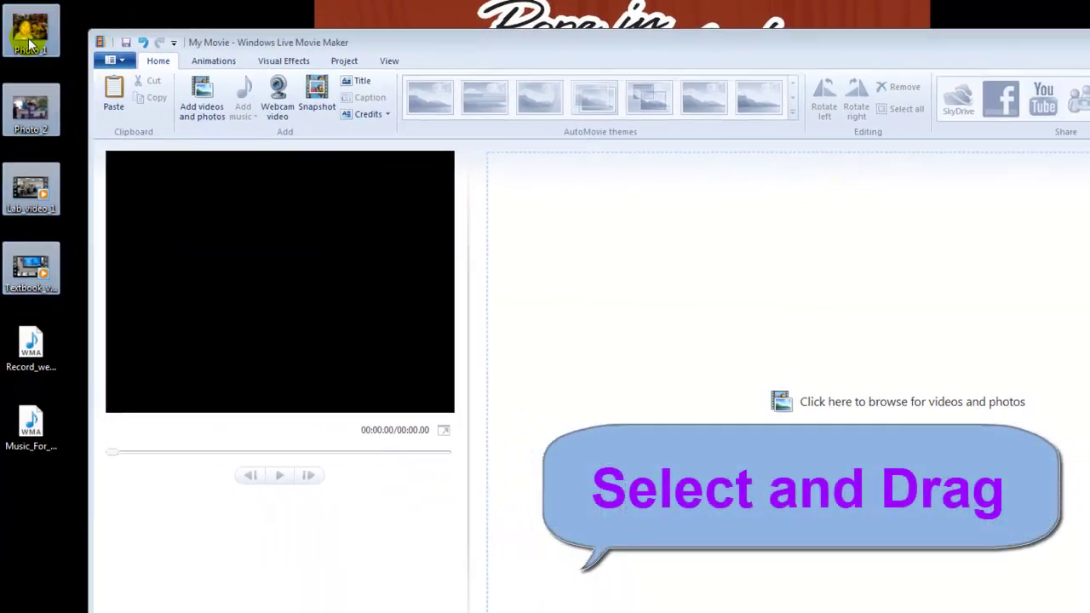
left_click_drag(14, 43, 600, 247)
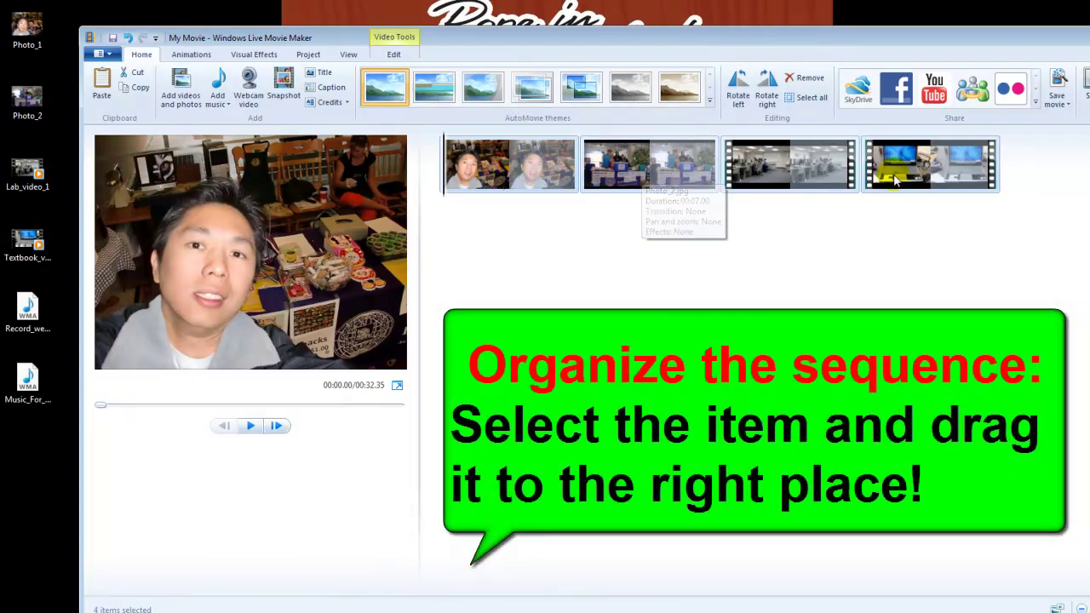
Step: Drag Photo_2 past the two videos so it becomes the last clip
left_click_drag(644, 174, 987, 208)
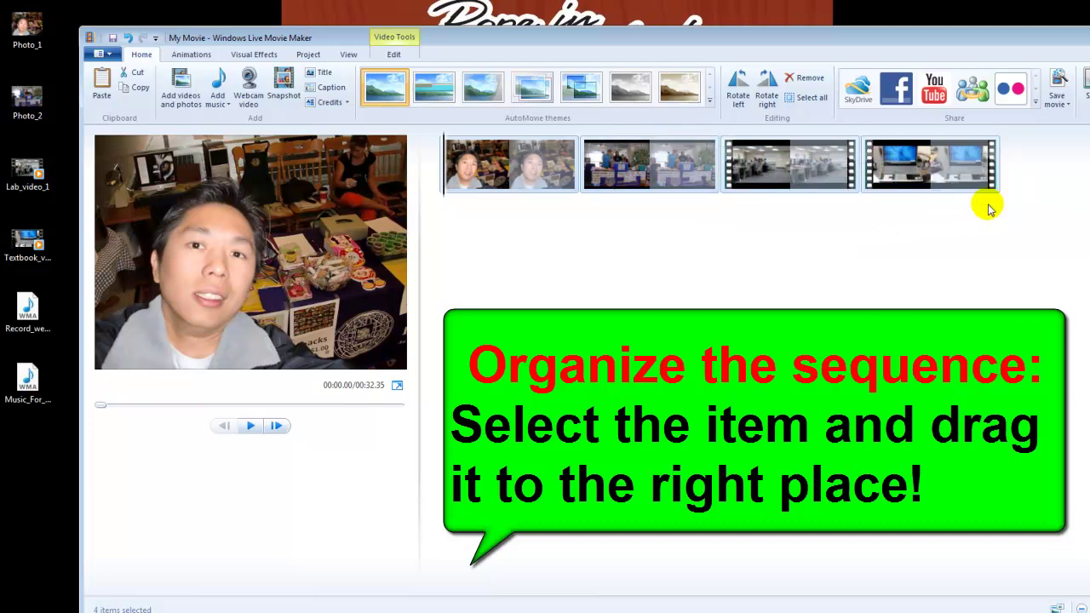
left_click(820, 177)
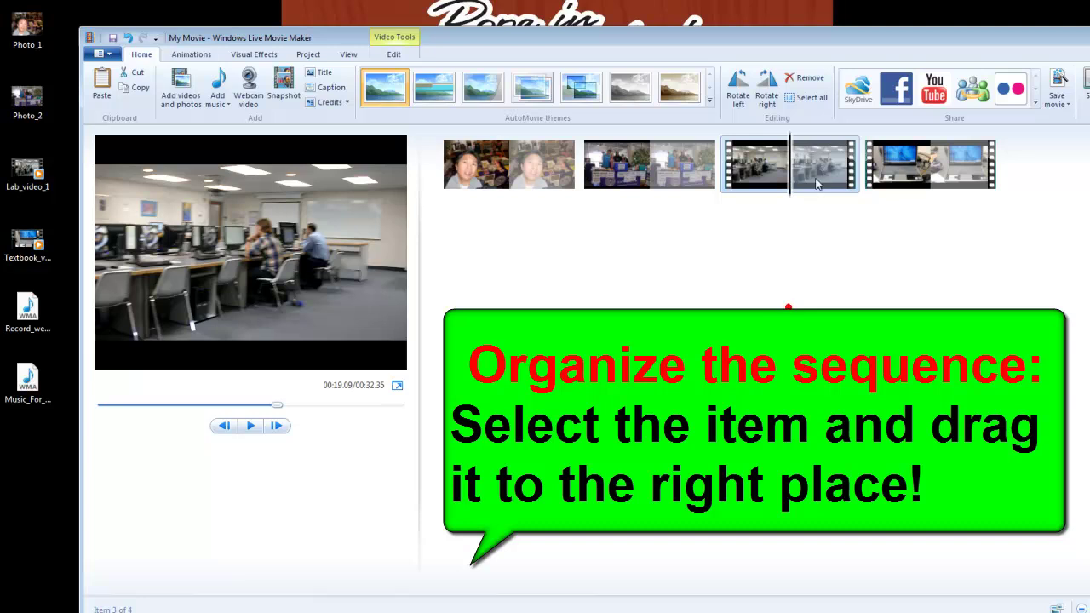
left_click(650, 173)
left_click_drag(623, 174, 980, 173)
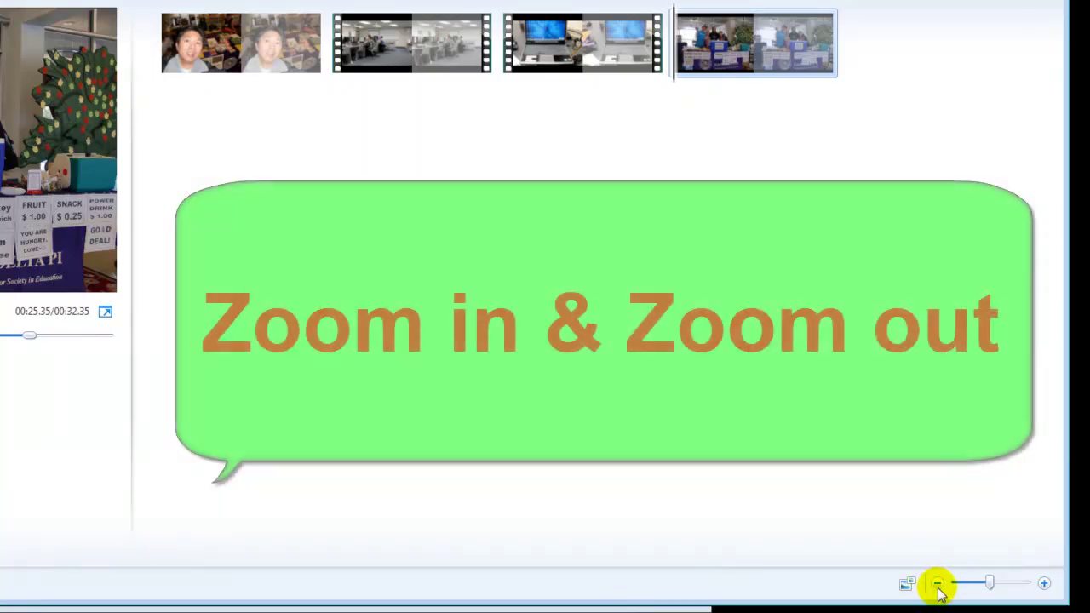
left_click(936, 585)
left_click(936, 586)
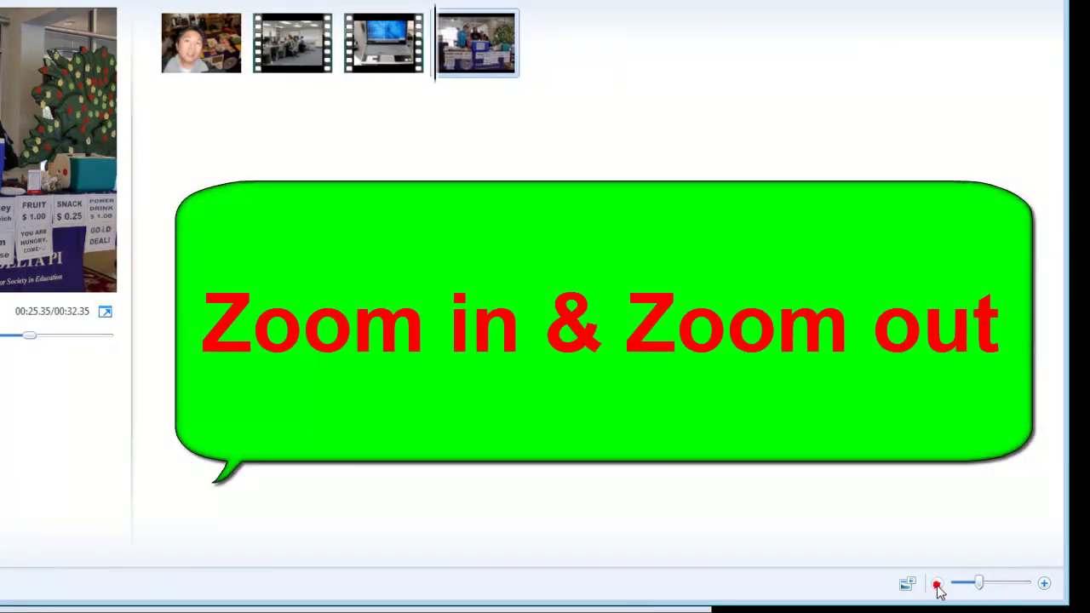
left_click(1046, 586)
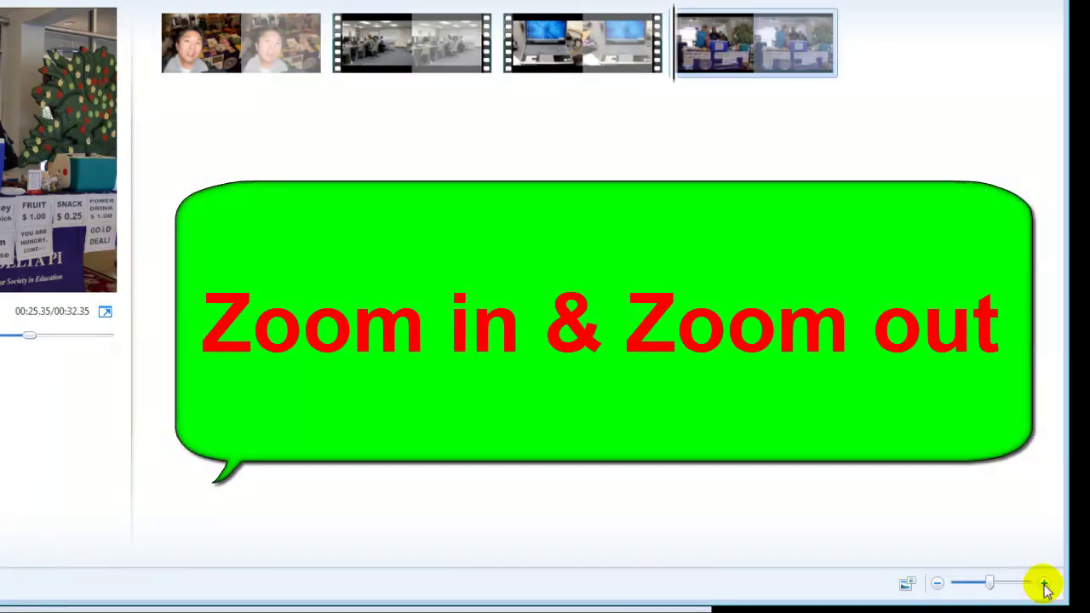
left_click(390, 50)
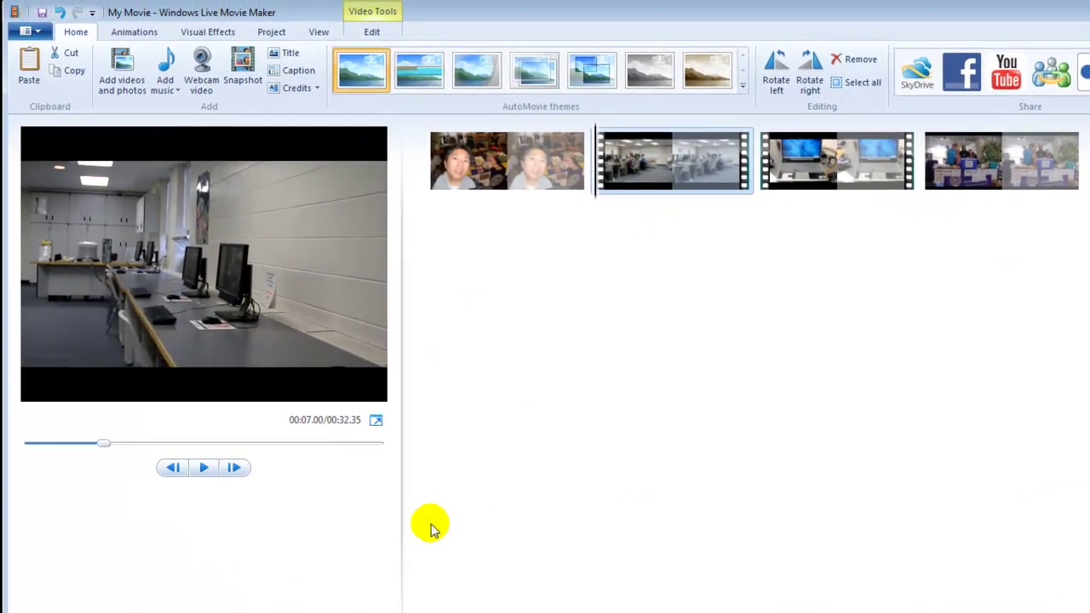
left_click(204, 467)
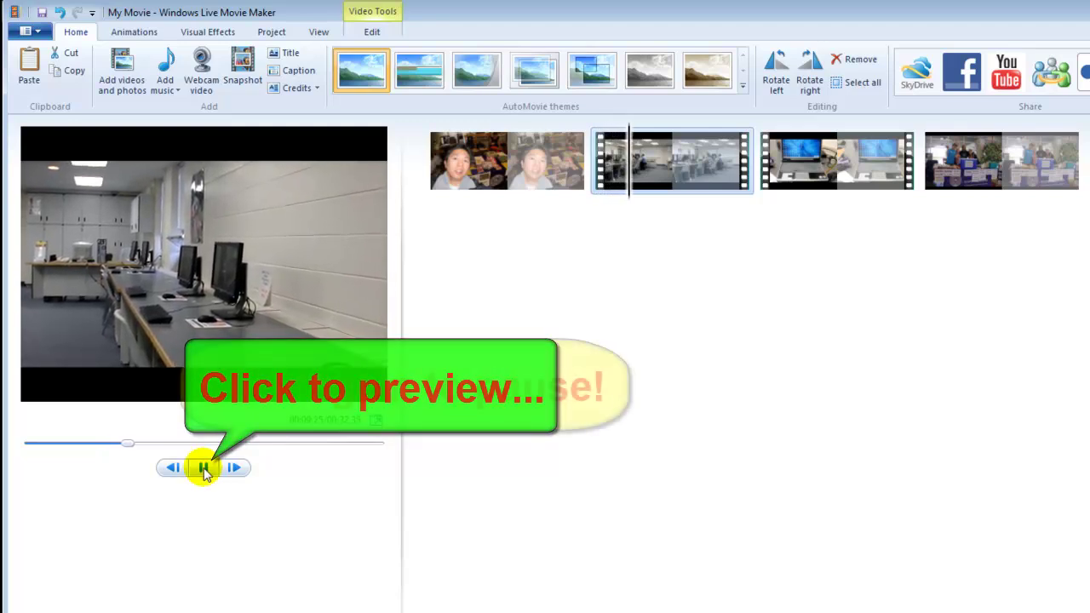
left_click(203, 468)
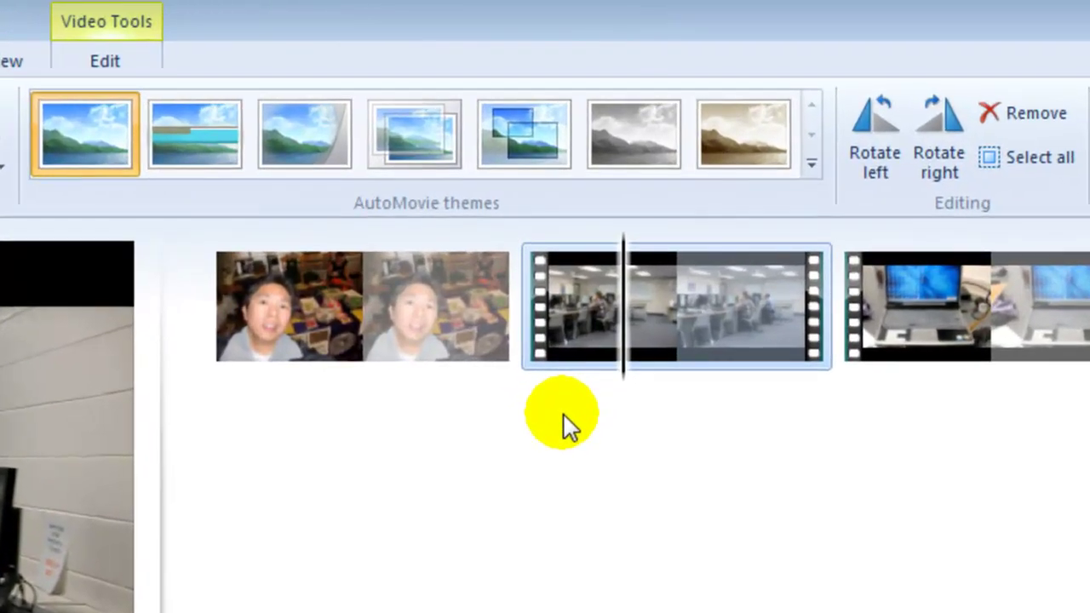
Step: Split Lab_video_1 at the playhead, delete its first piece, and preview the 00:29.10 movie
left_click(101, 61)
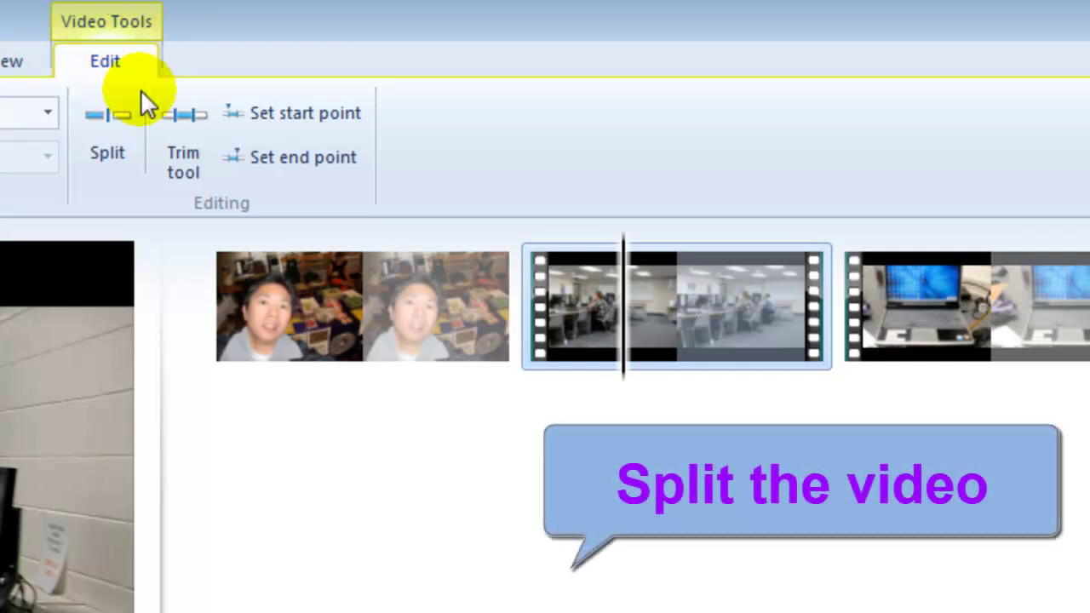
left_click(105, 154)
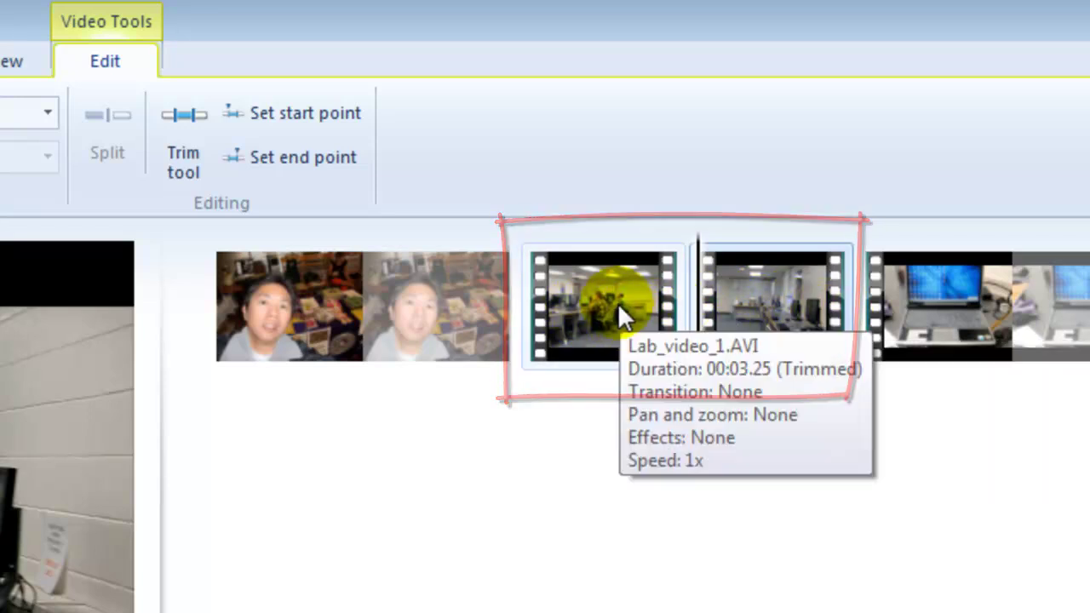
left_click(617, 303)
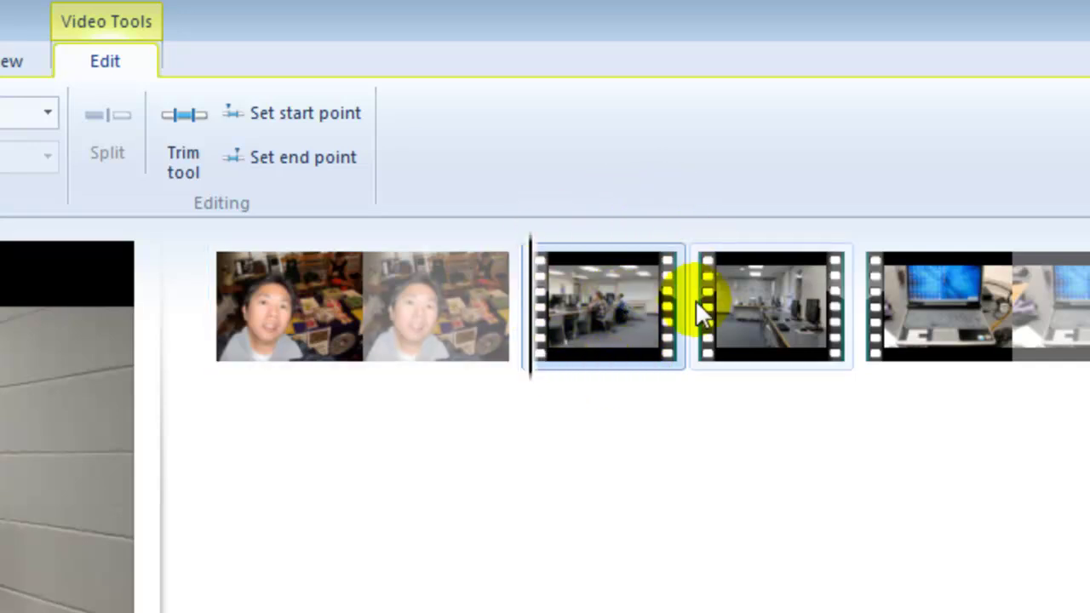
key("Delete")
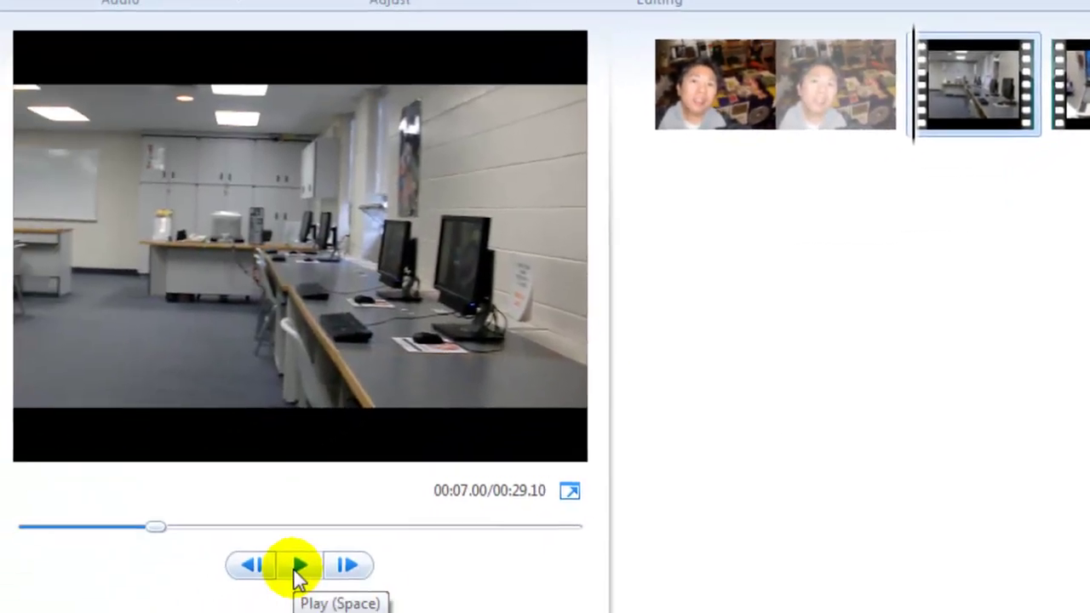
left_click(308, 558)
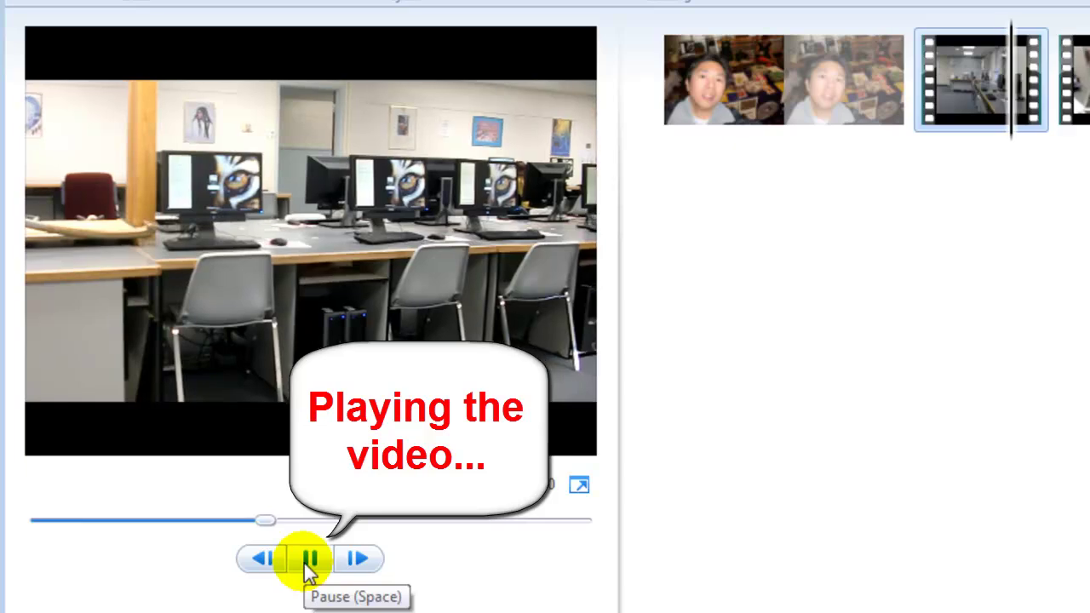
left_click(308, 559)
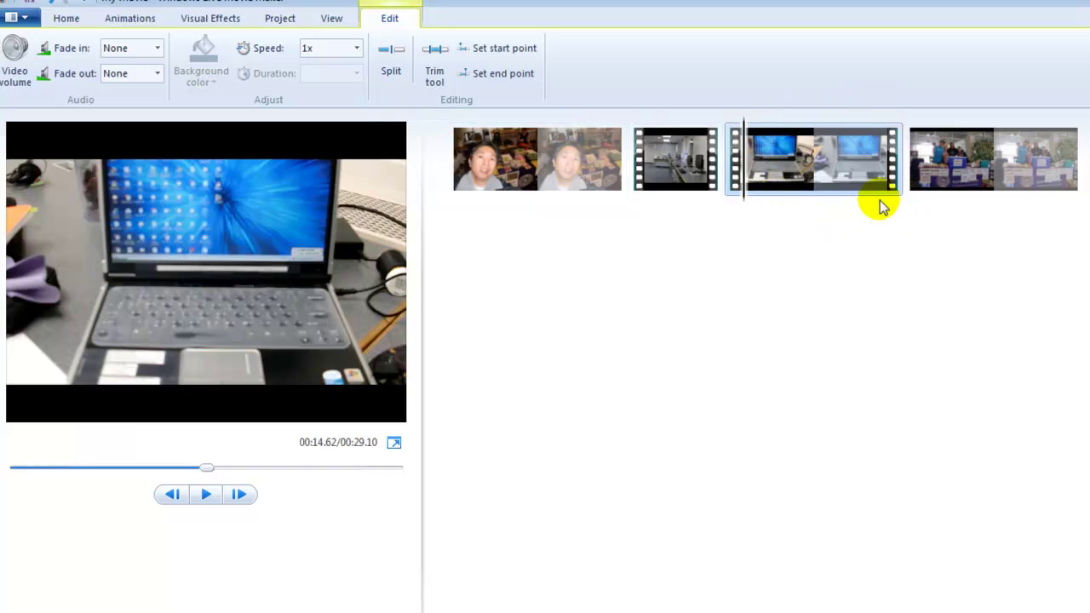
Step: Play Textbook_video to the desired cut point and split it there
left_click(793, 160)
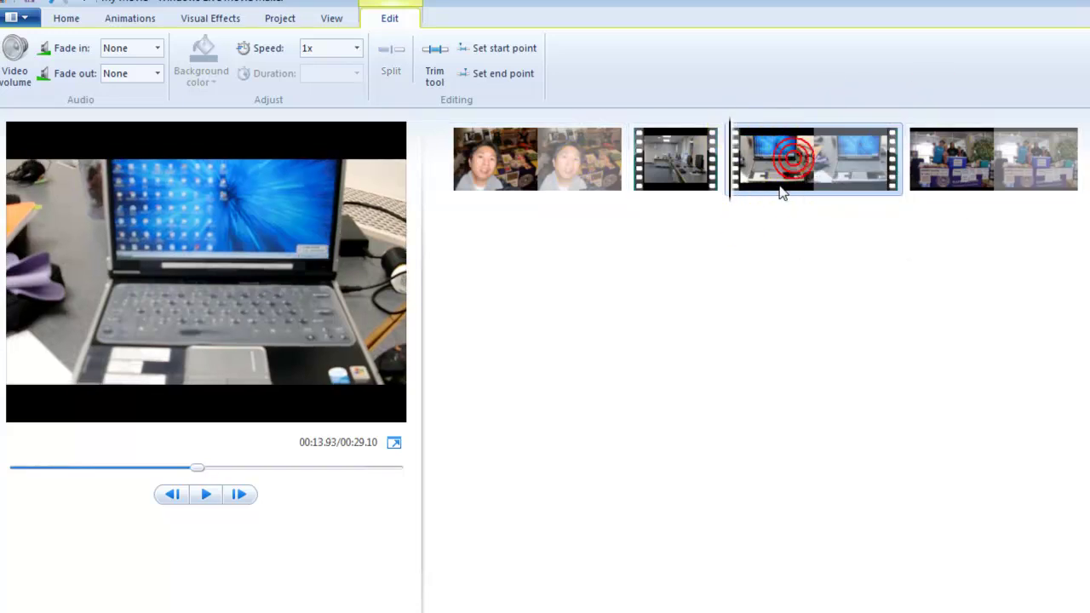
left_click(207, 494)
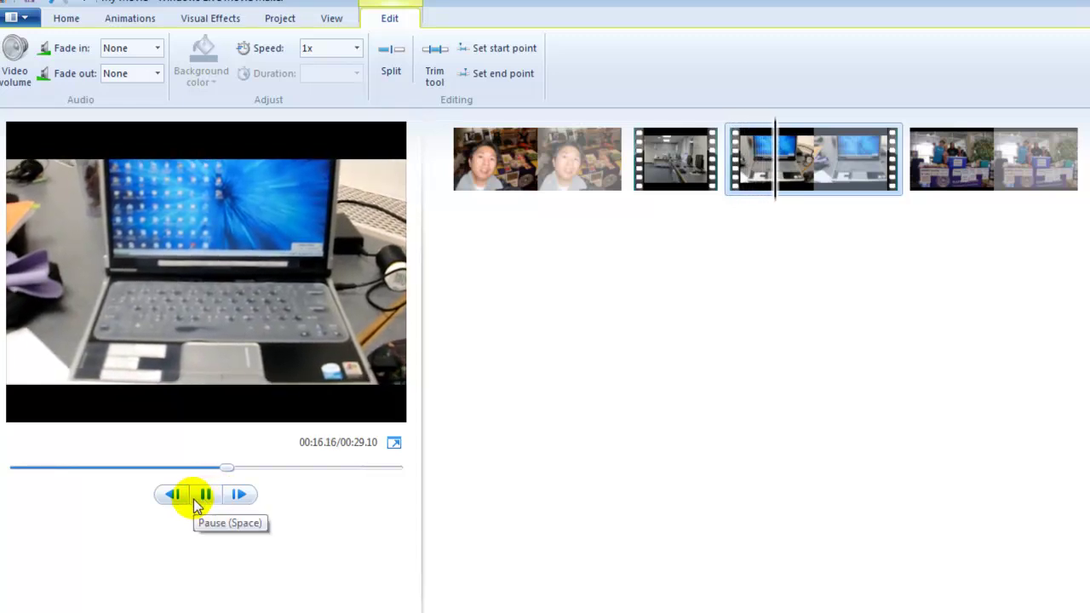
left_click(193, 499)
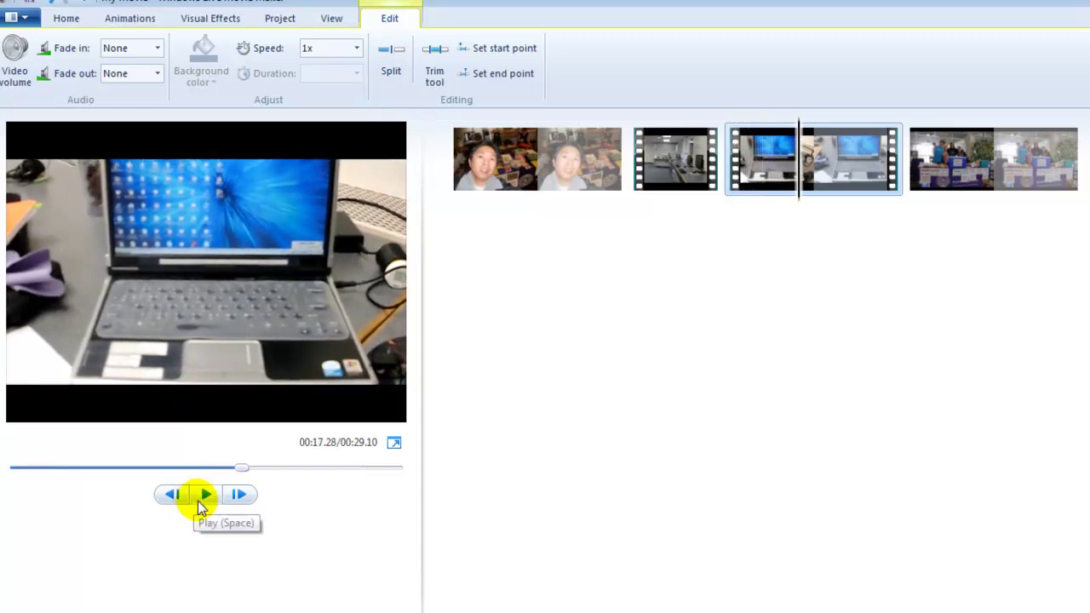
left_click(393, 65)
Step: Delete the unwanted Textbook_video piece and preview the 00:25.75 movie
left_click(723, 141)
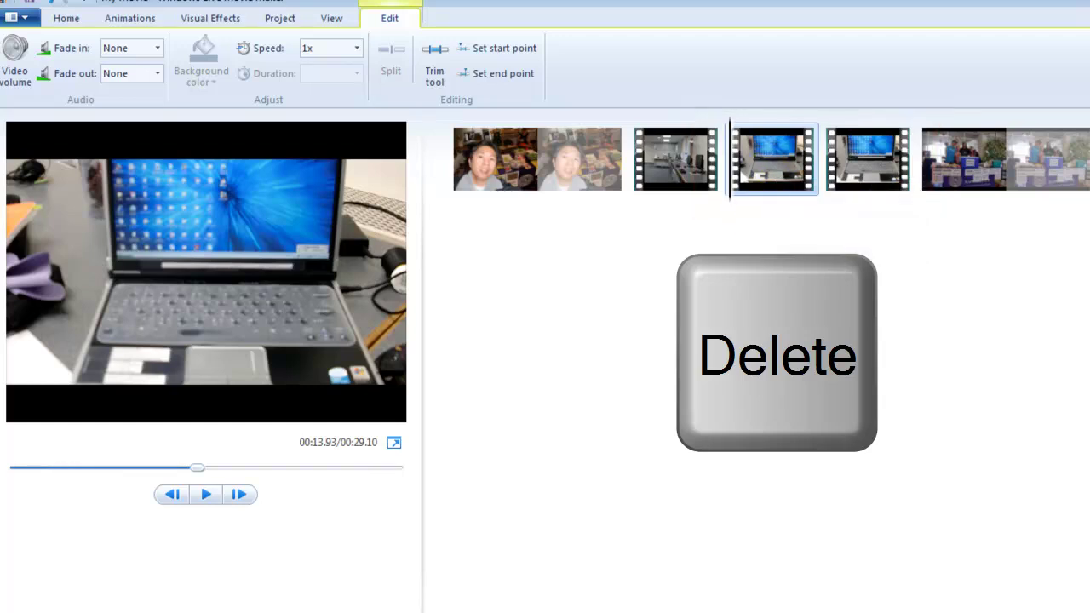
key("Delete")
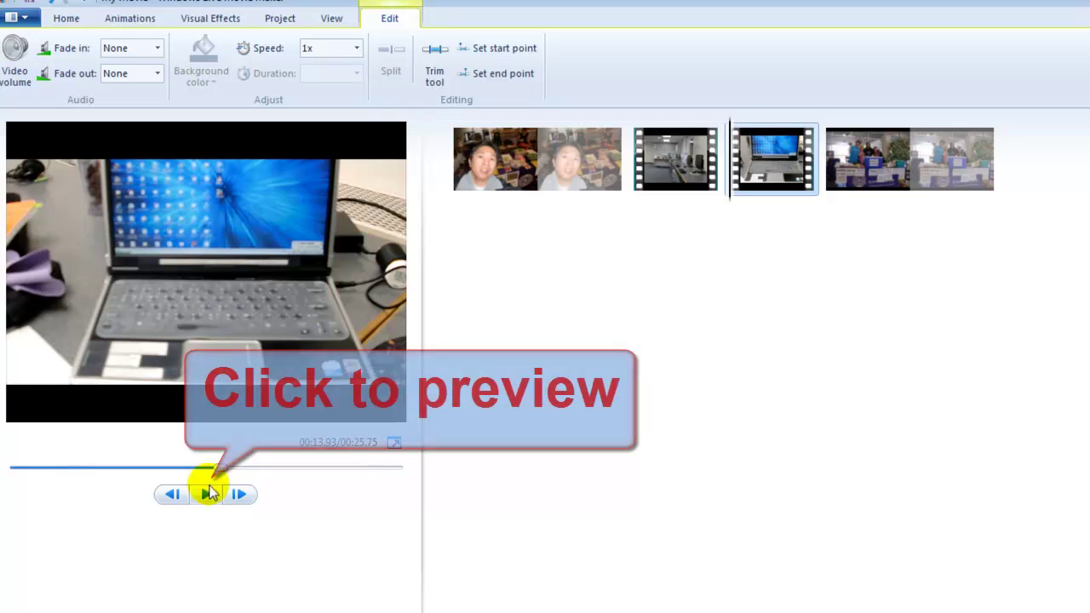
left_click(204, 499)
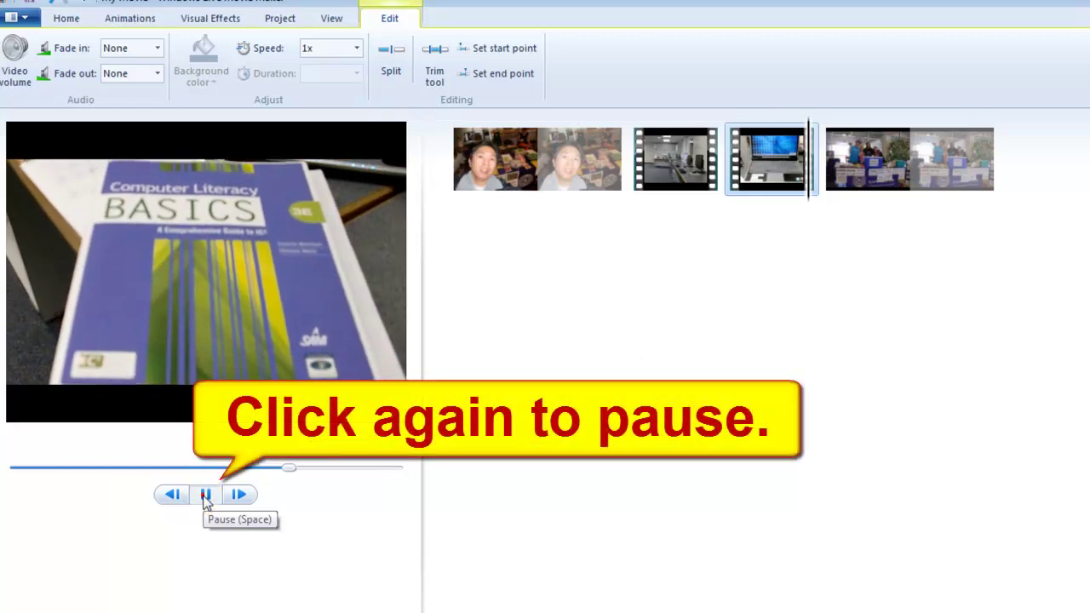
left_click(205, 499)
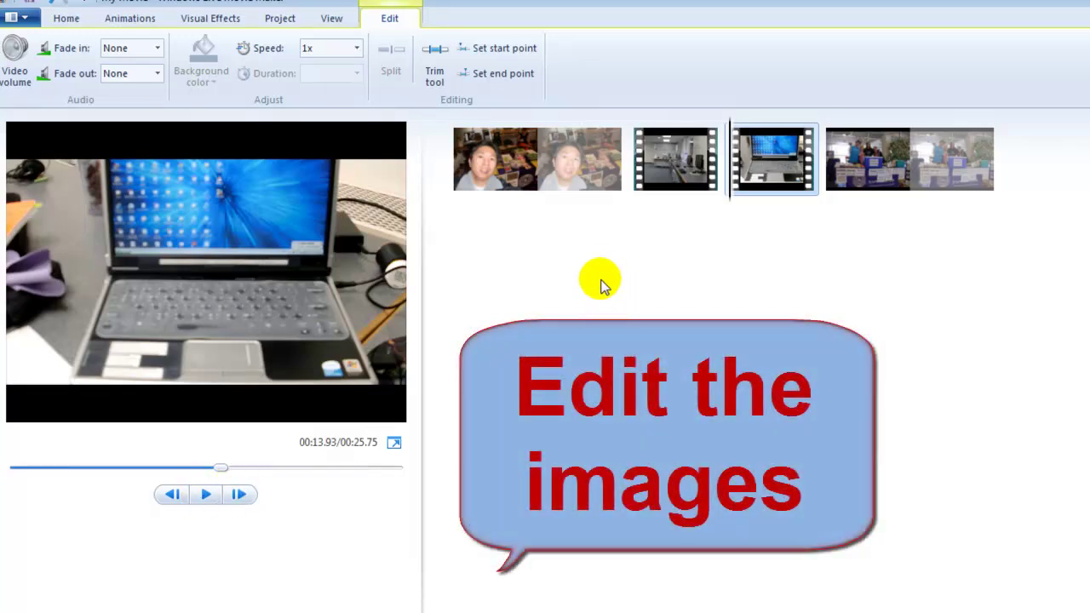
Step: Apply the black and white yellow-filter effect to the first photo clip
left_click(524, 173)
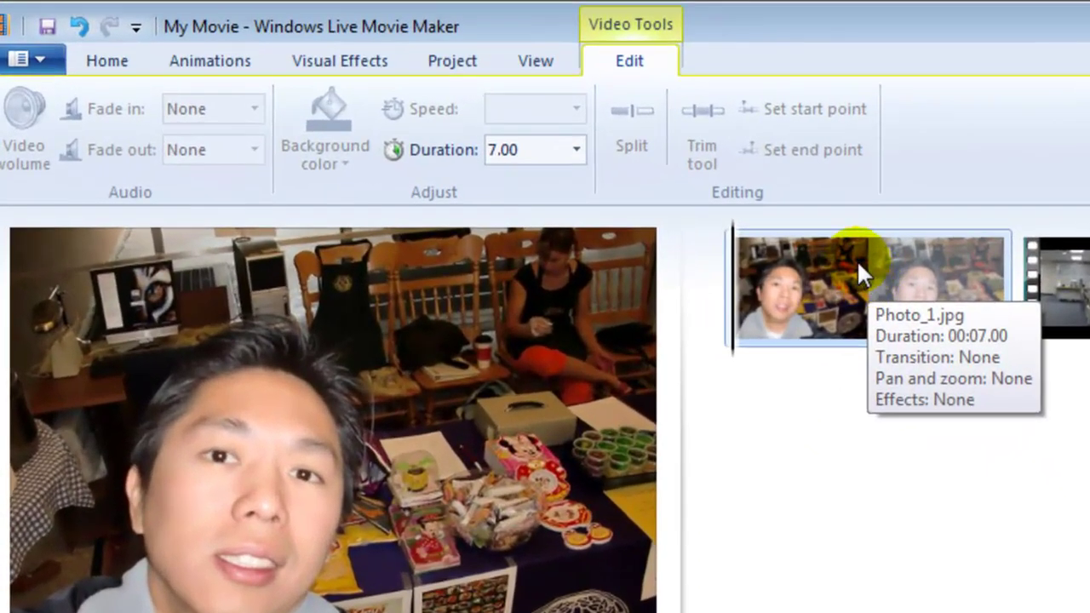
left_click(343, 63)
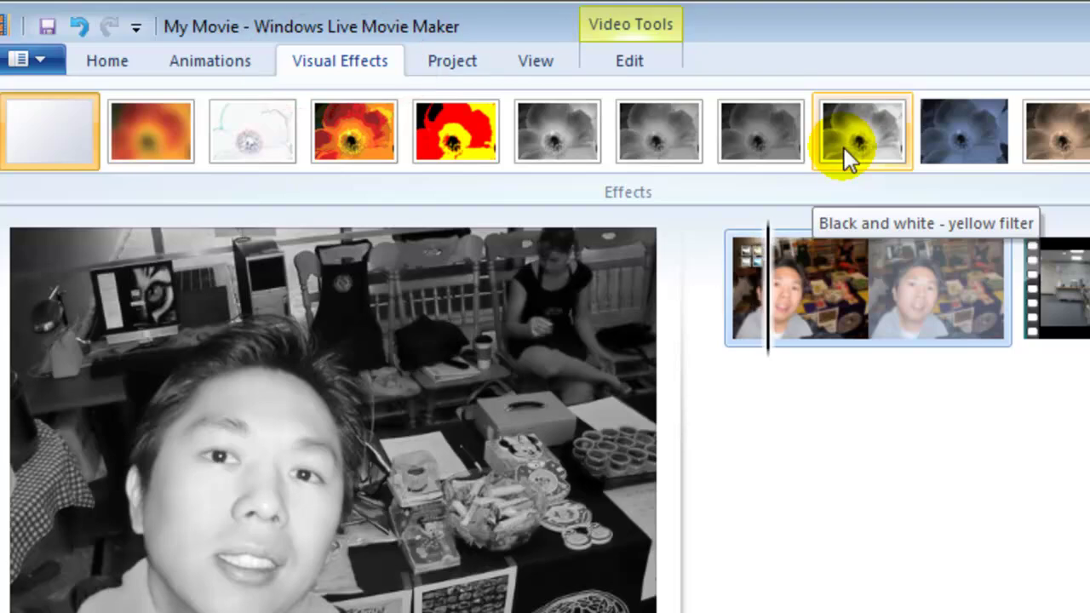
left_click(849, 140)
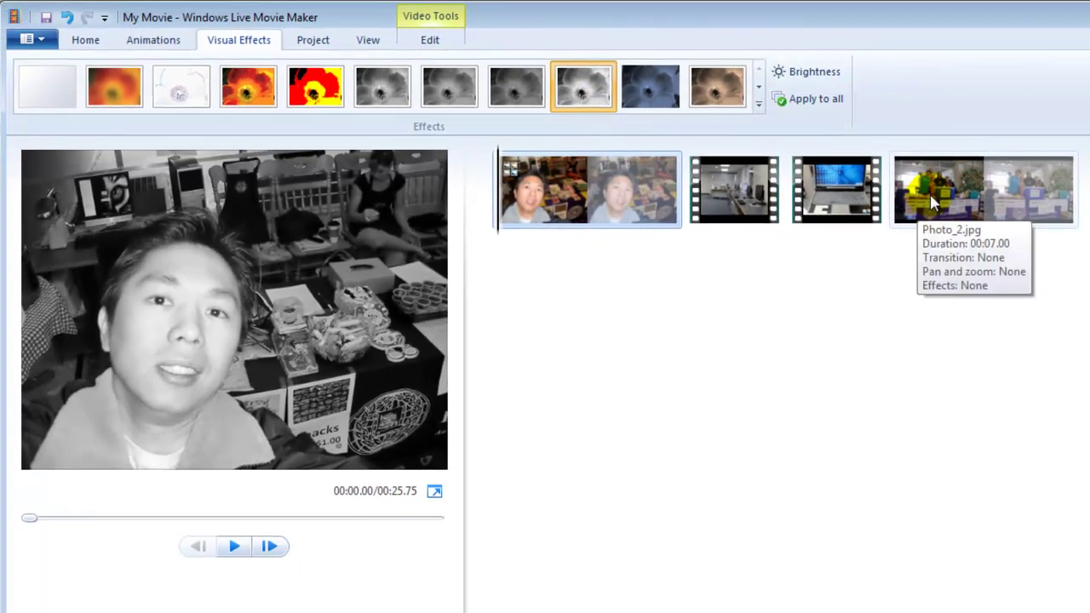
Step: Give Photo_2 the Posterize effect and raise its brightness
left_click(932, 201)
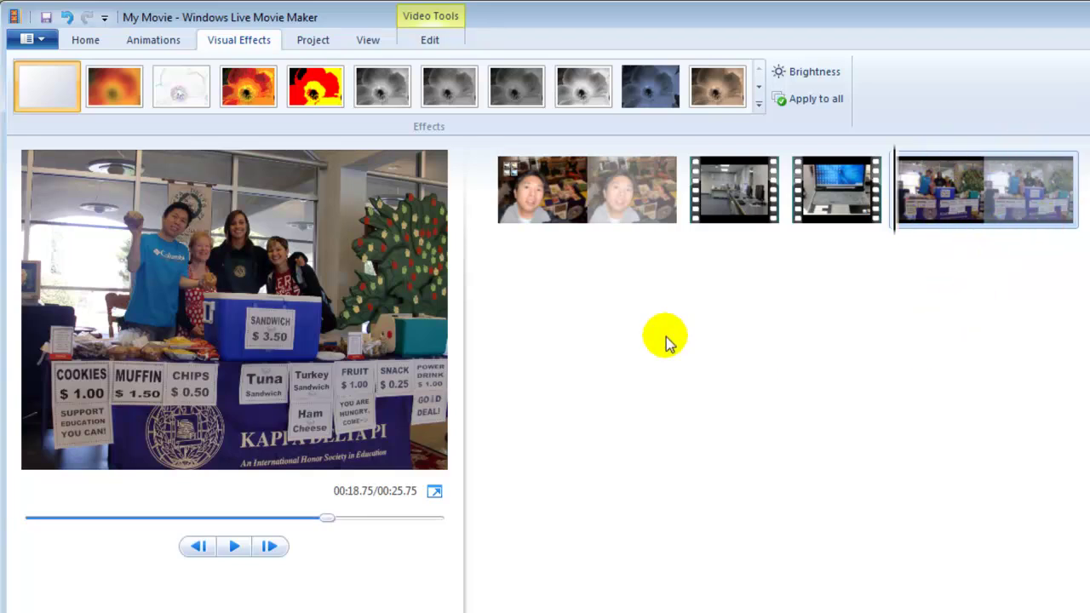
left_click(758, 103)
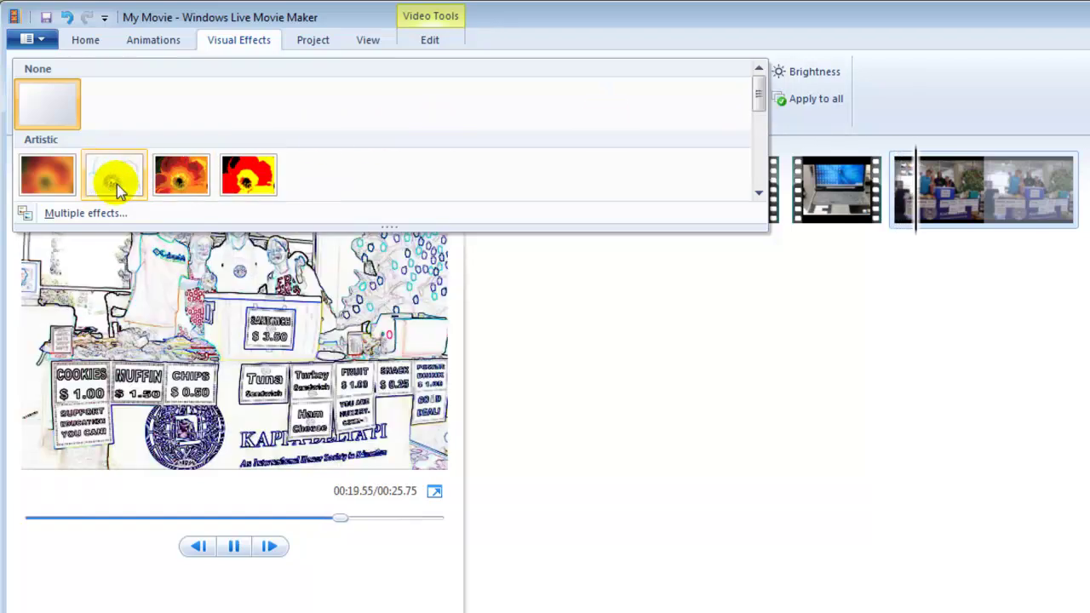
left_click(181, 189)
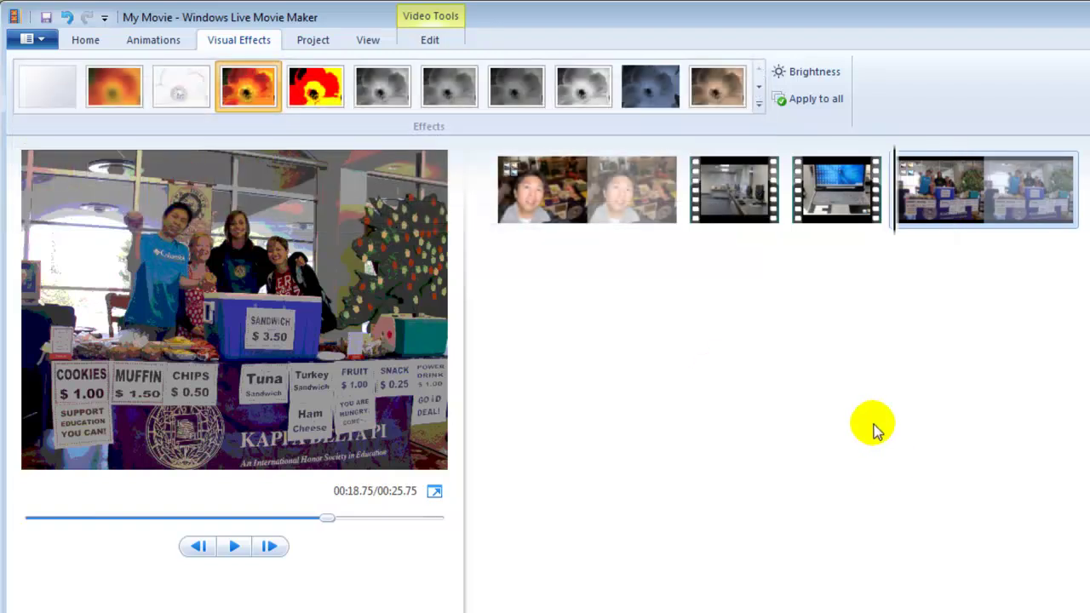
left_click(813, 75)
left_click_drag(806, 99, 820, 100)
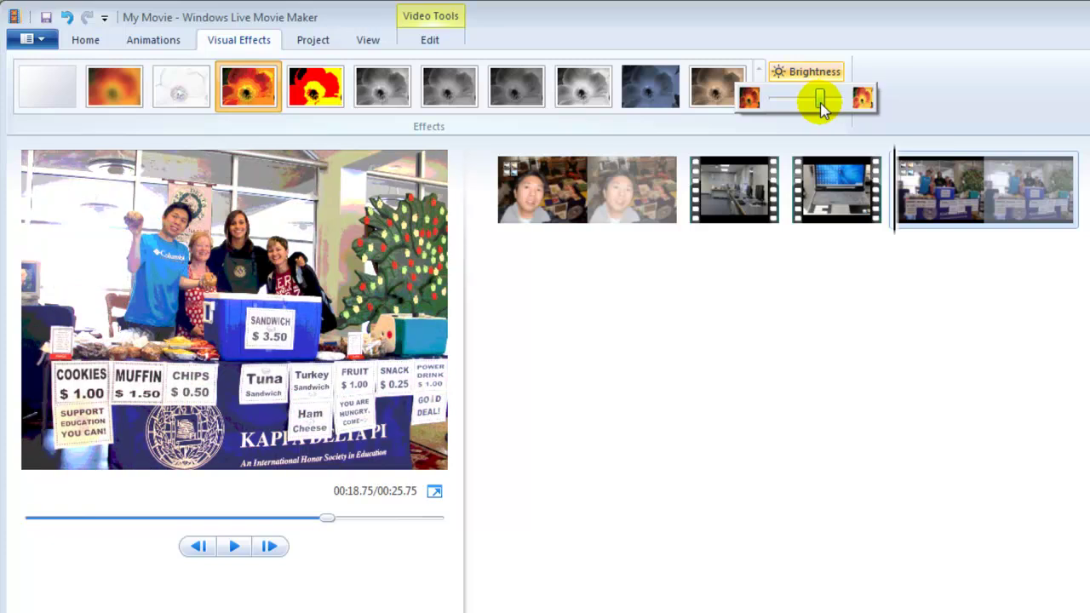
left_click(869, 310)
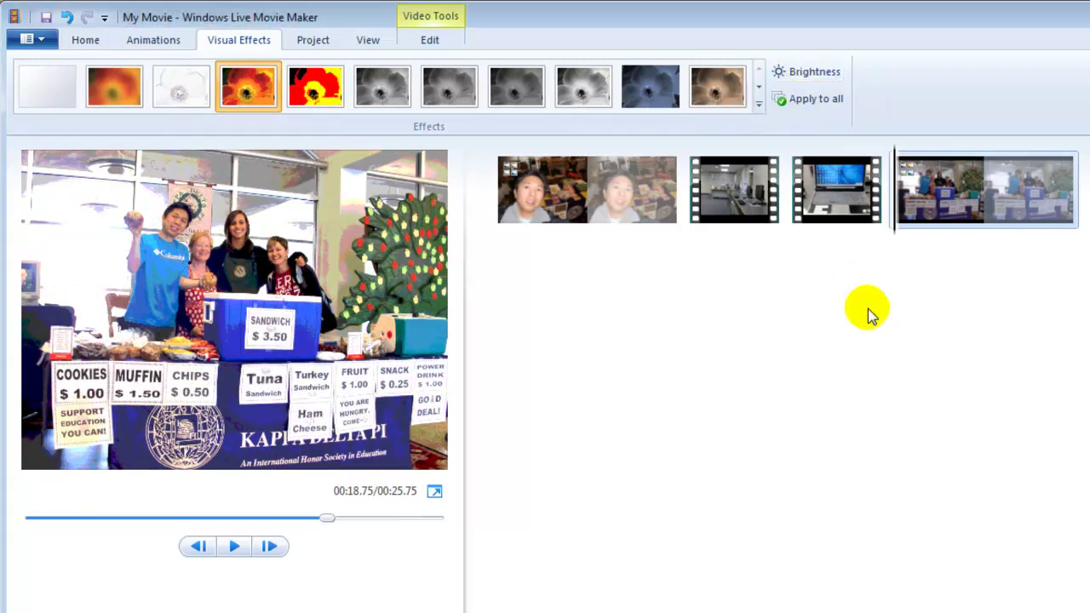
key("Left")
key("alt+a")
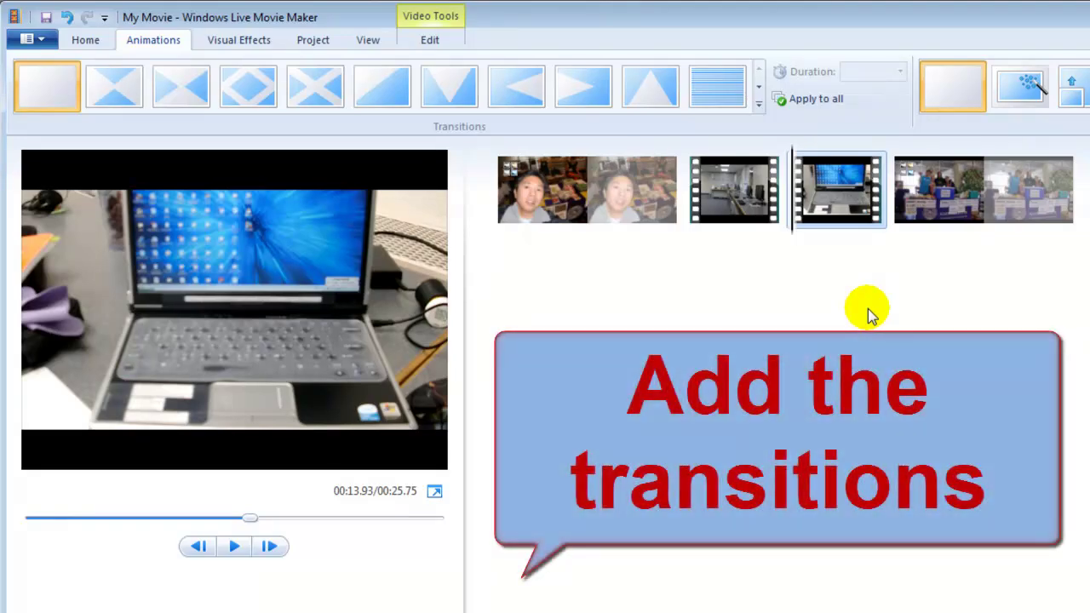
Step: Add a dissolve transition to the second, classroom clip and preview it
left_click(742, 203)
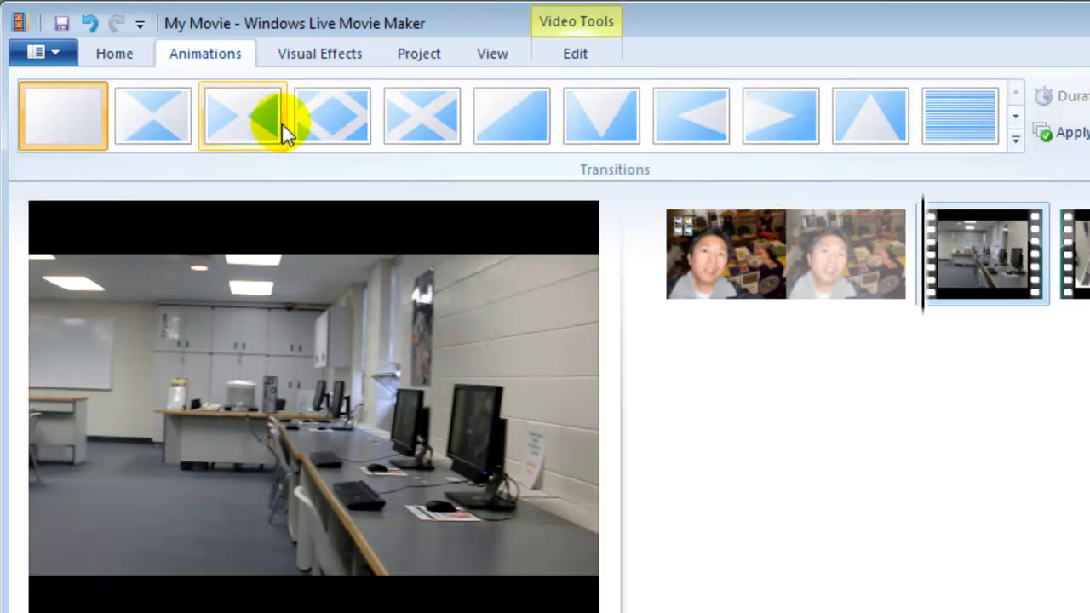
left_click(1015, 136)
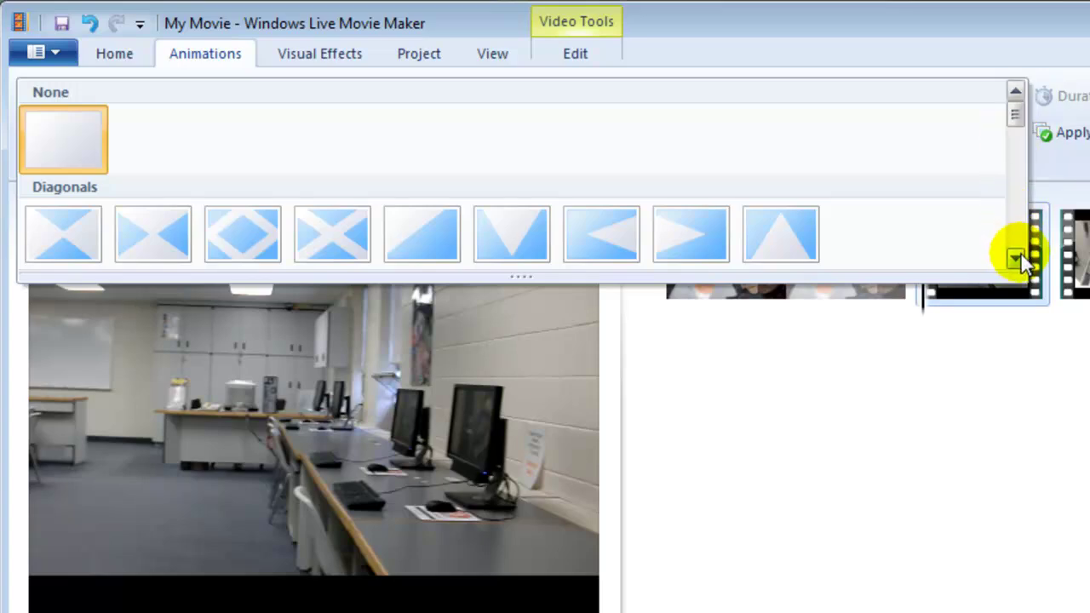
left_click(1015, 257)
left_click(1015, 258)
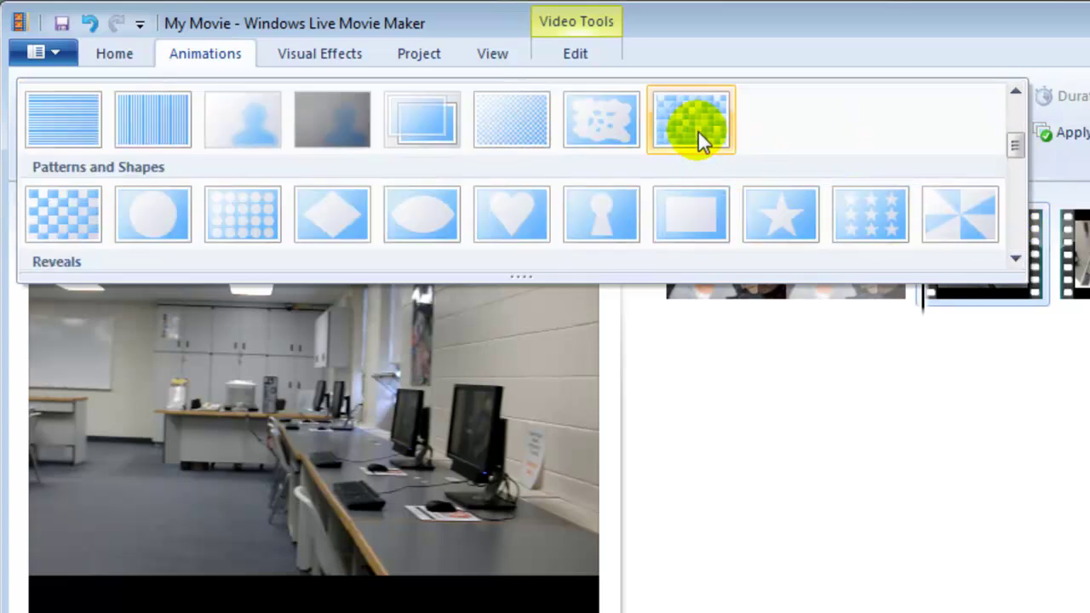
left_click(693, 125)
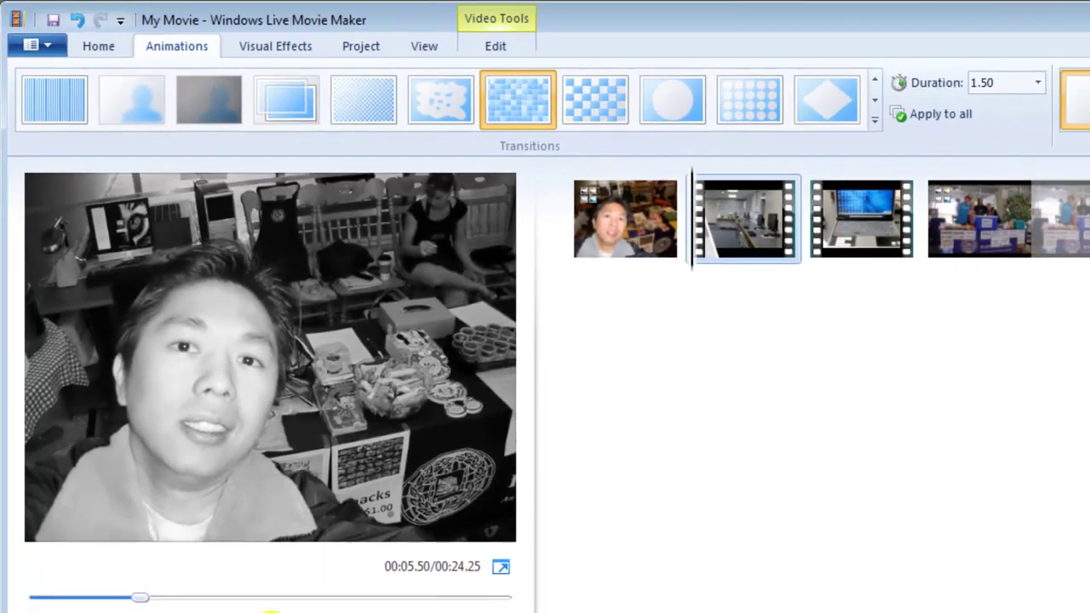
left_click(249, 582)
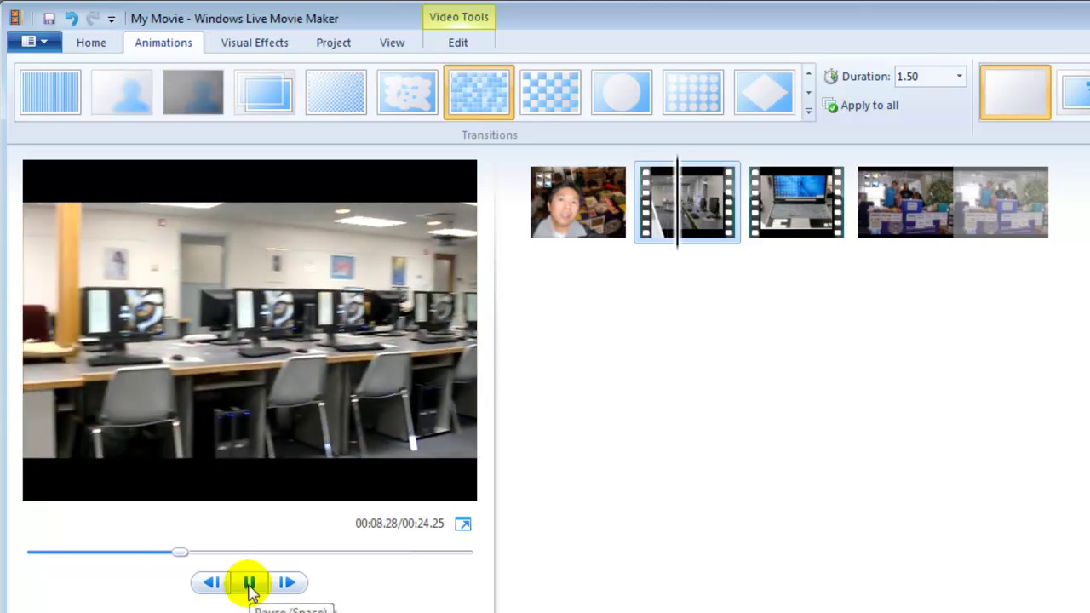
left_click(249, 586)
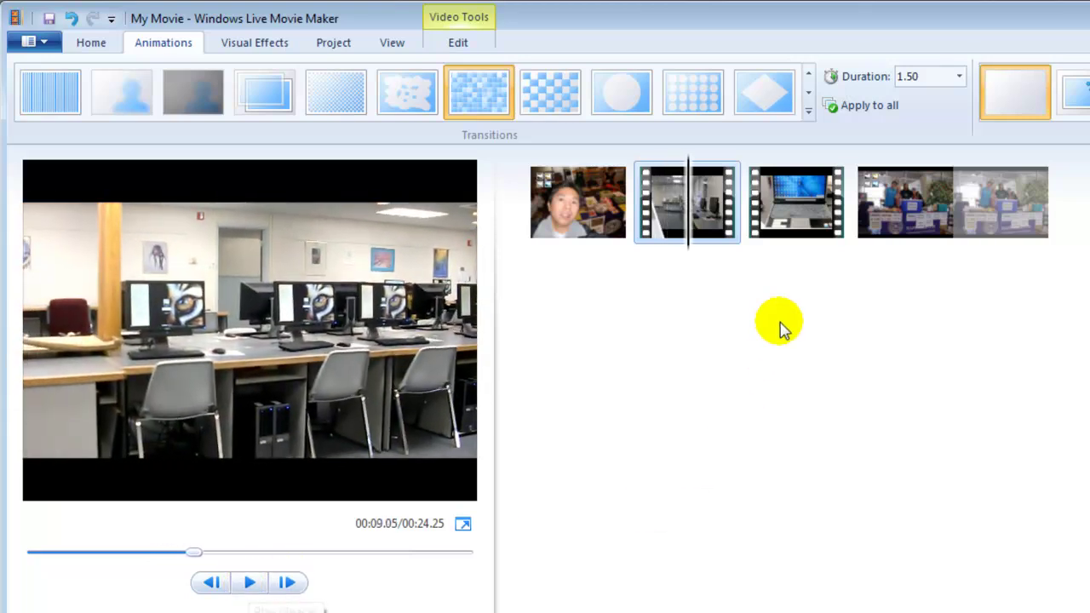
Step: Add a shapes dissolve transition to the laptop clip and preview it
left_click(798, 211)
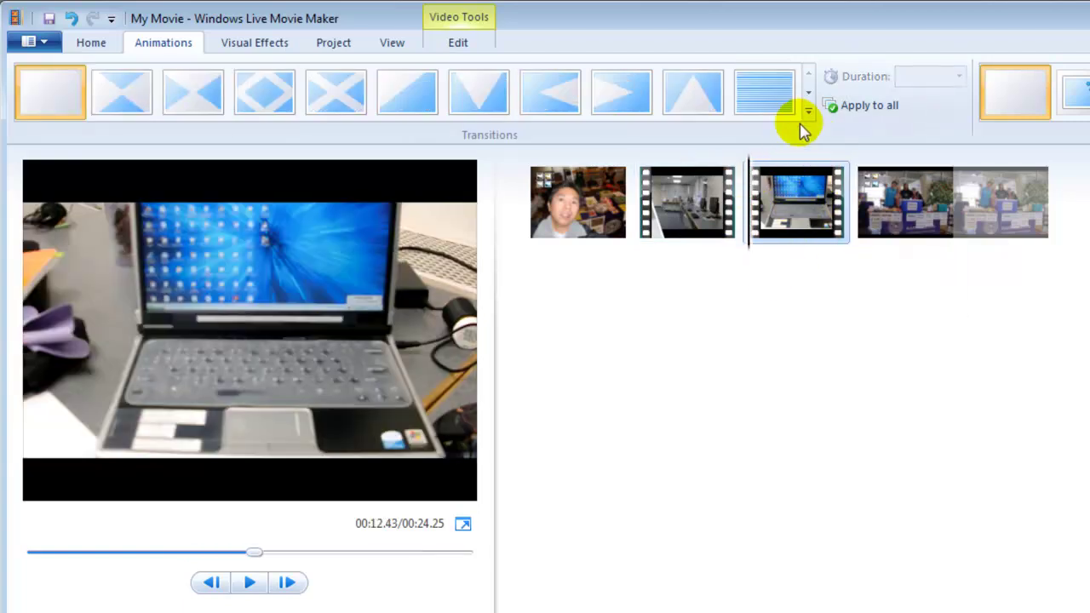
left_click(807, 111)
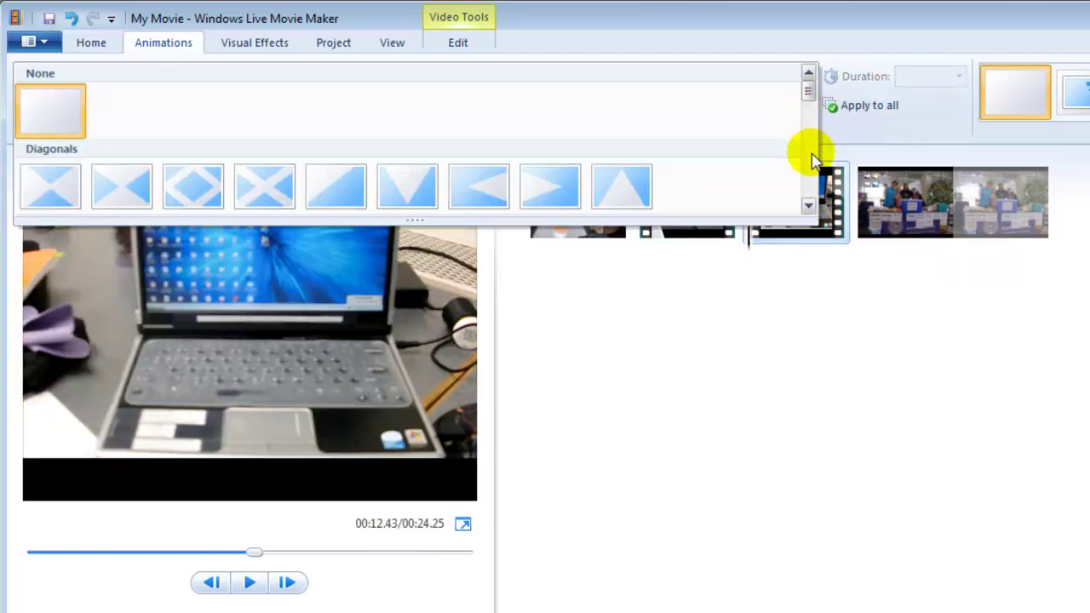
scroll(814, 171, "down", 1)
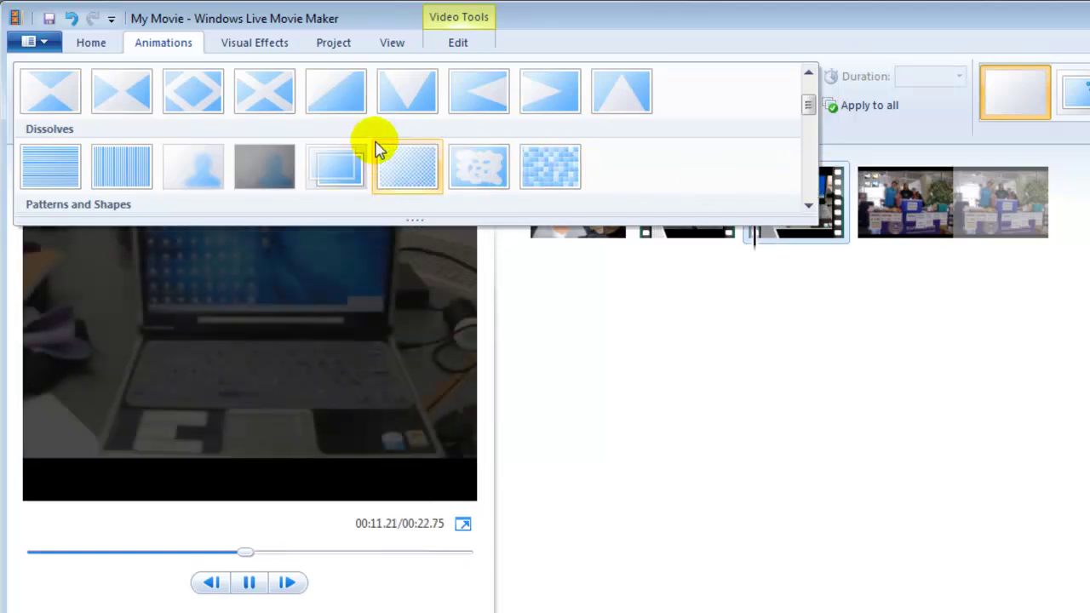
left_click(481, 170)
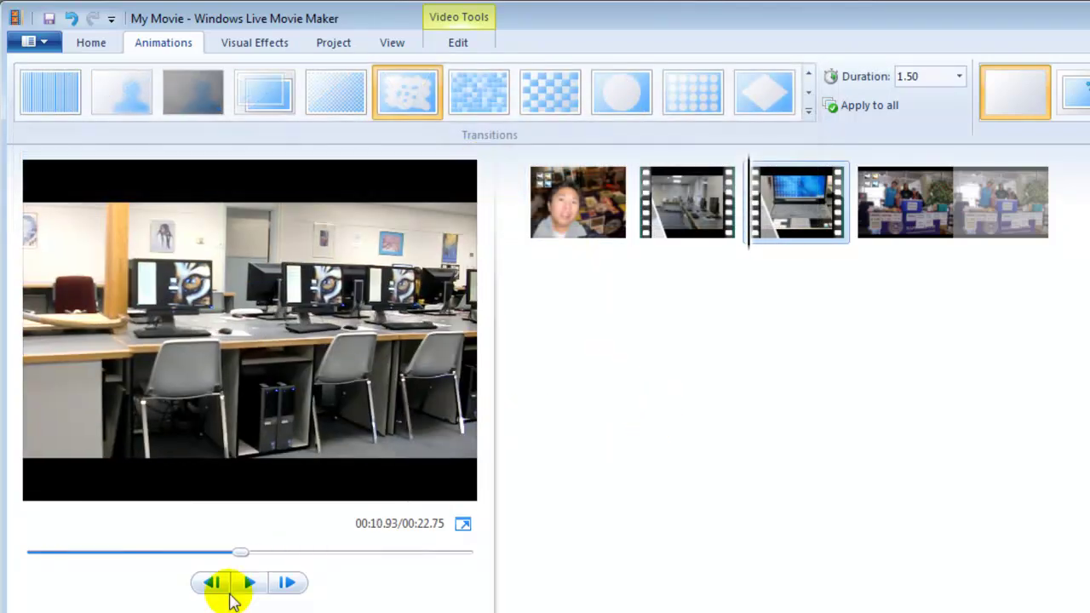
left_click(246, 583)
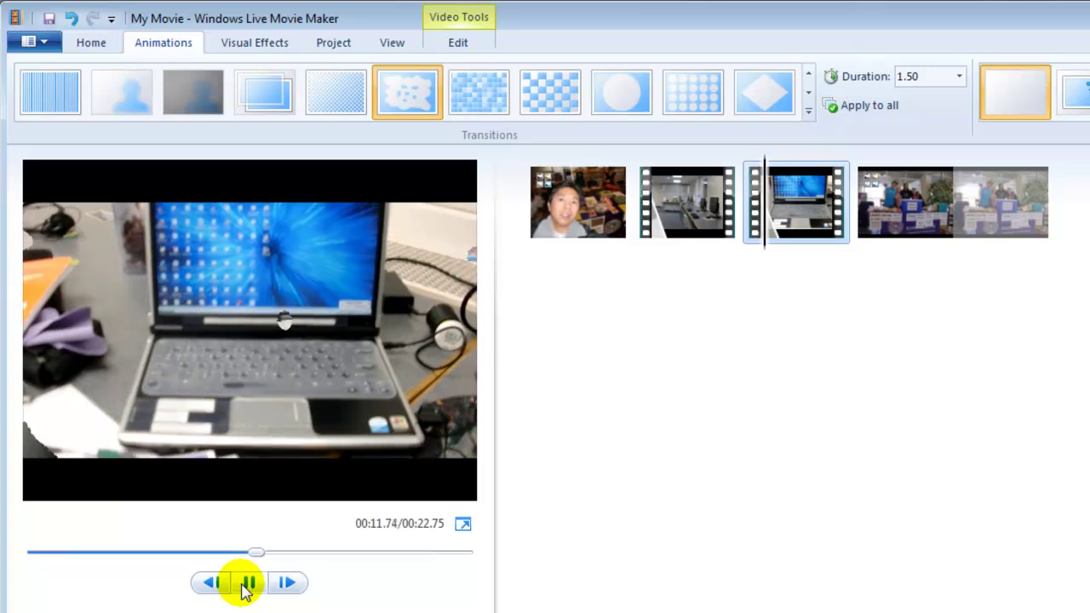
left_click(245, 585)
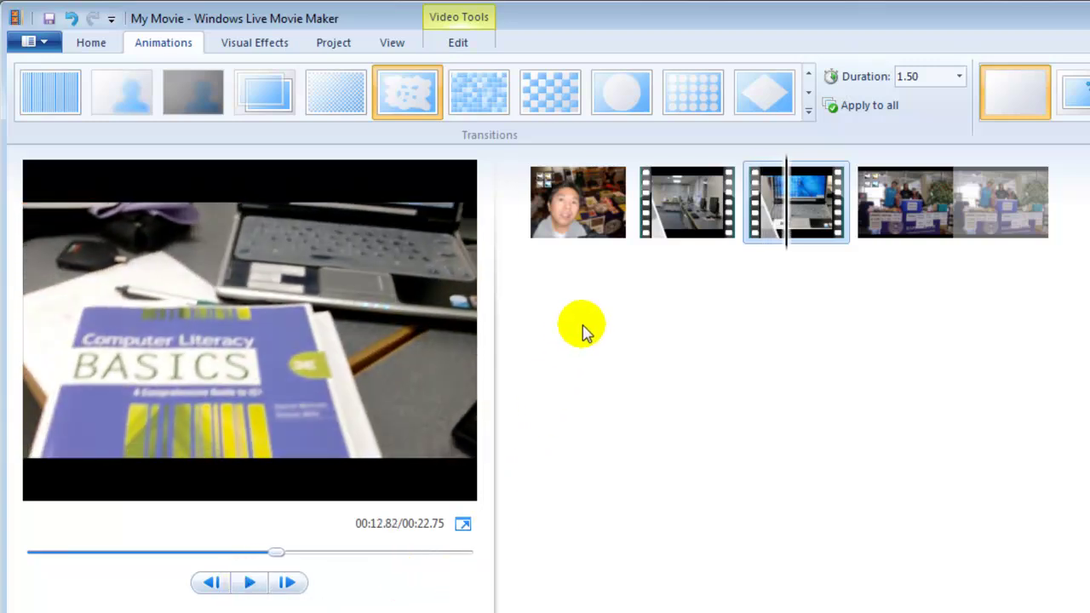
Step: Give the final bake-sale clip a 1.50-second Heart transition and preview it
left_click(927, 212)
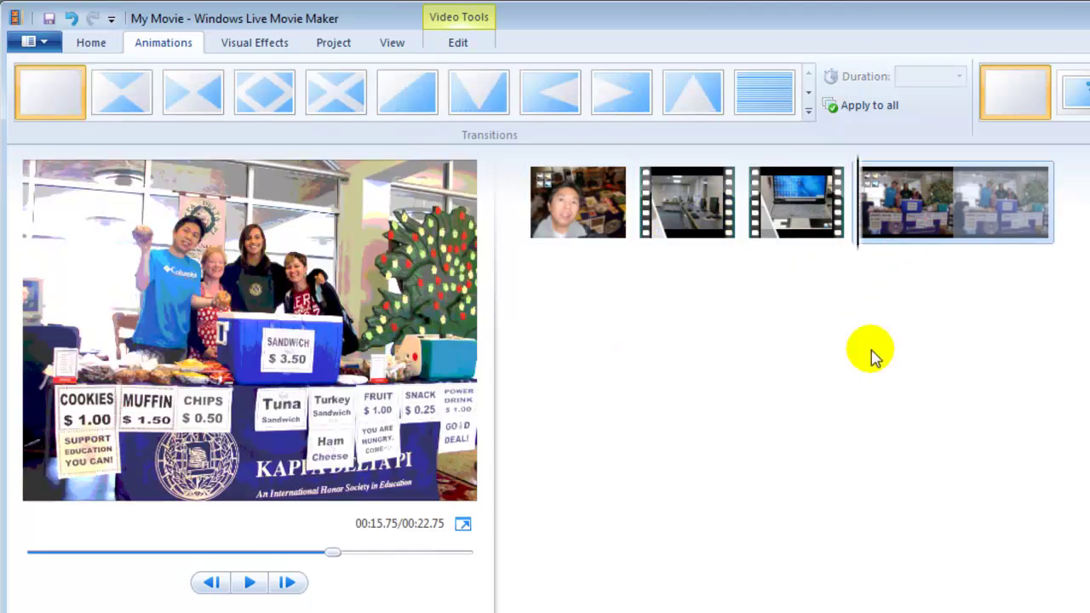
left_click(807, 110)
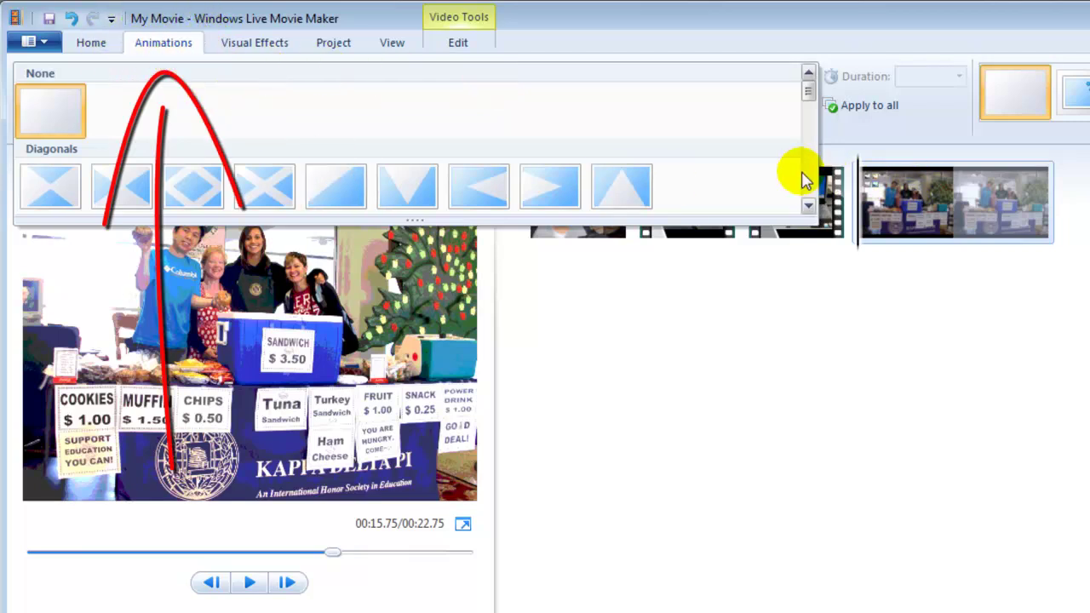
scroll(813, 185, "down", 2)
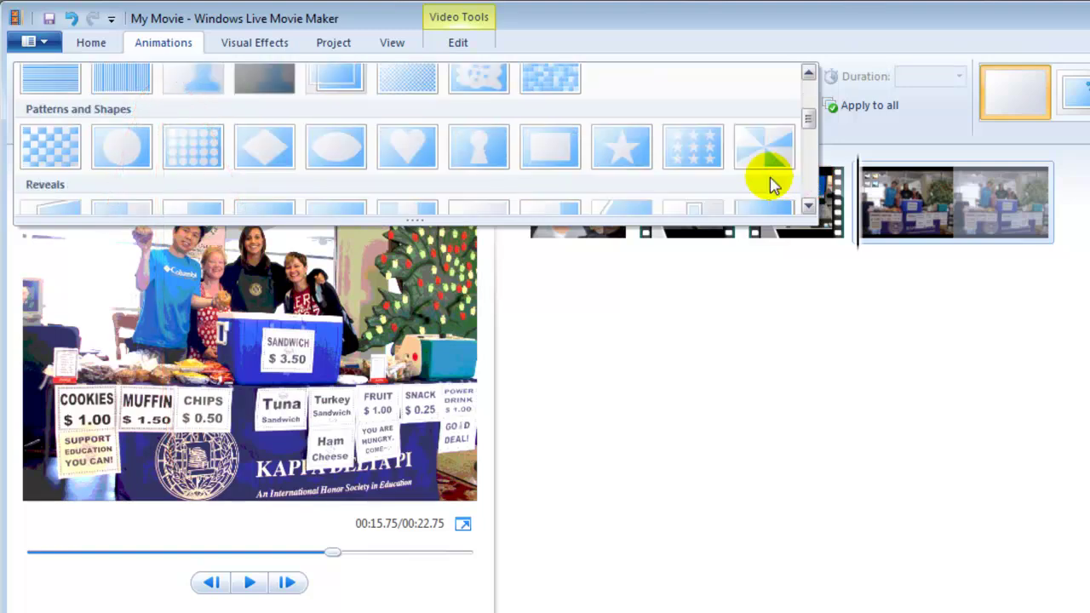
left_click(409, 152)
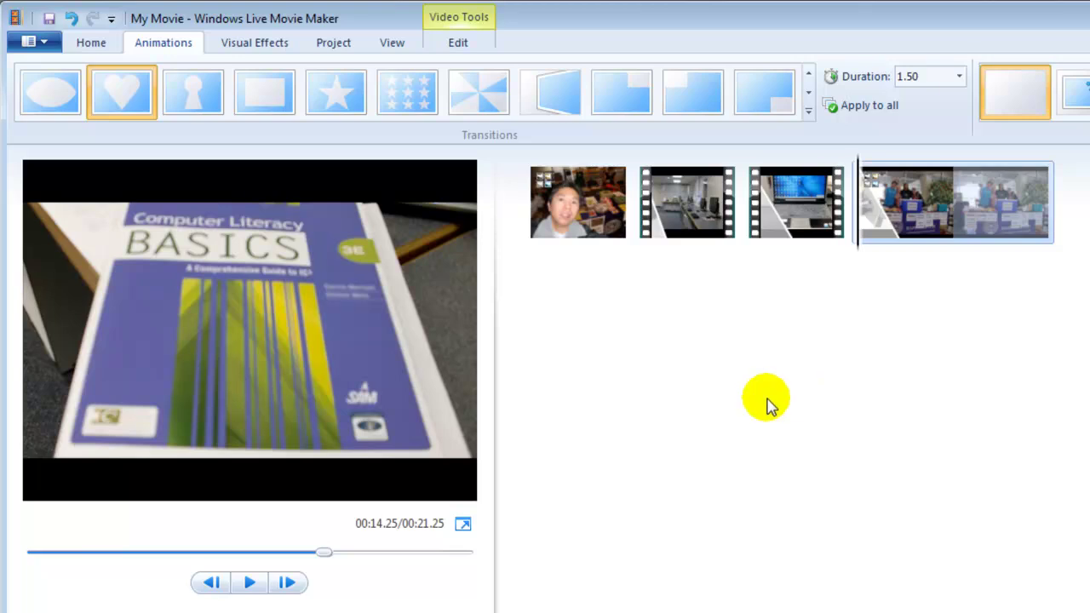
left_click(247, 584)
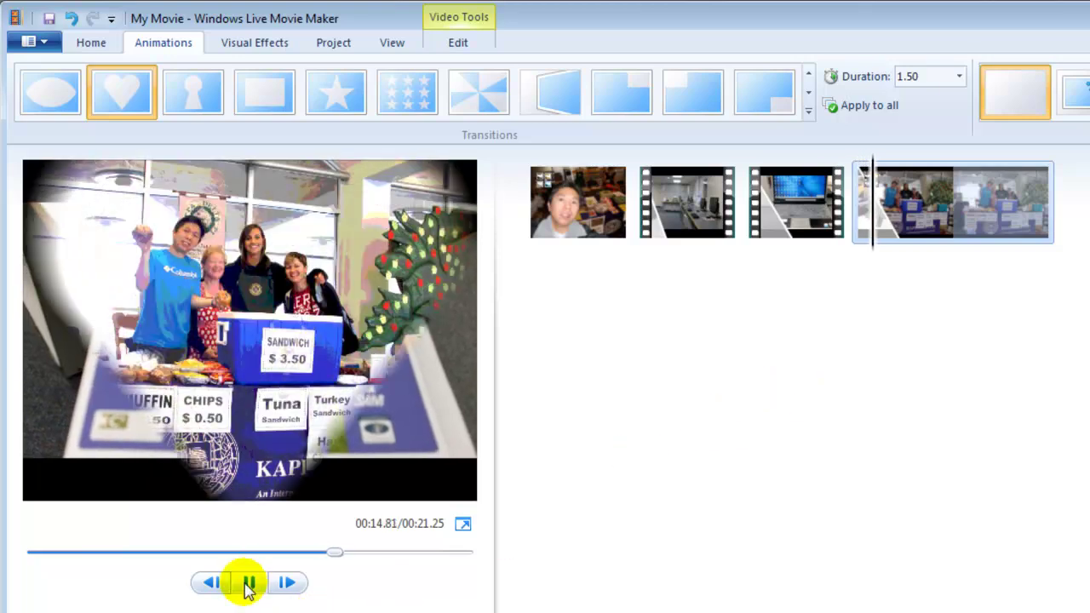
left_click(247, 583)
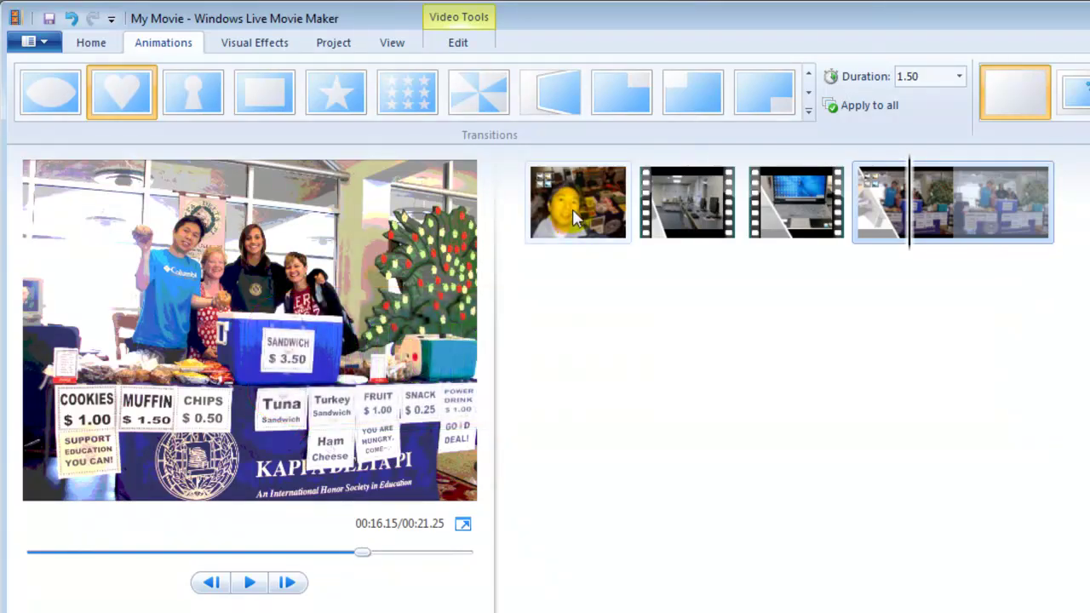
Step: For the first photo, add Fade in from white in the Add or Remove Effects window
left_click(572, 208)
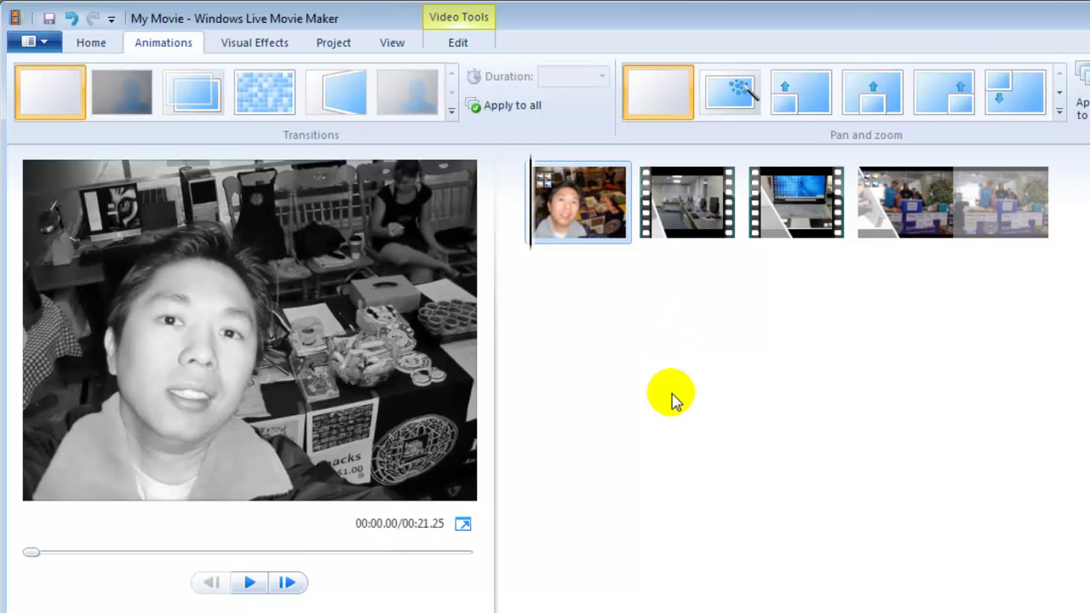
left_click(256, 44)
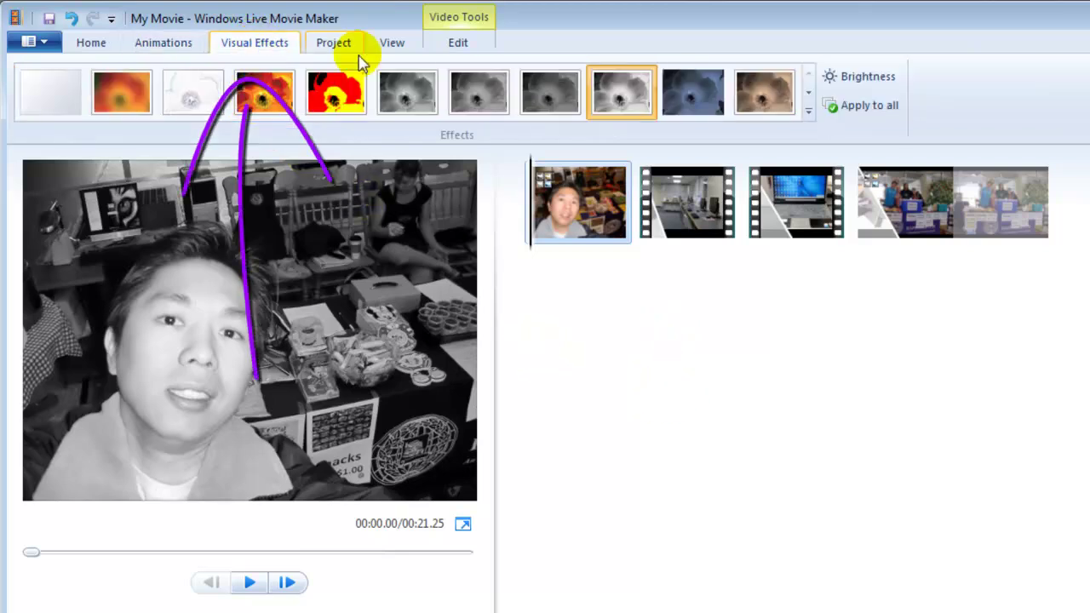
left_click(807, 111)
left_click_drag(809, 119, 810, 176)
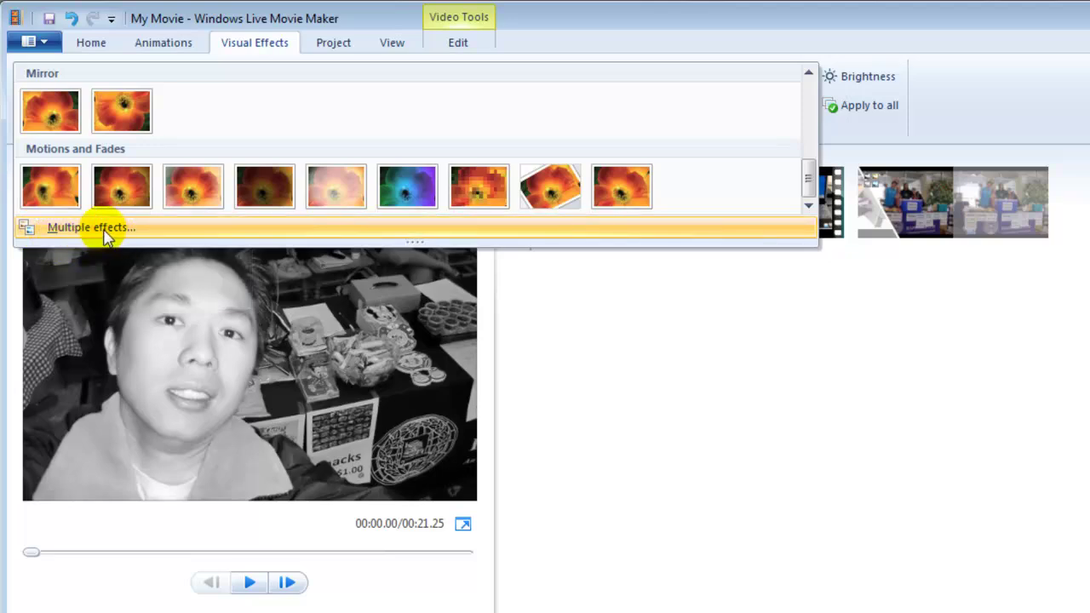
left_click(106, 230)
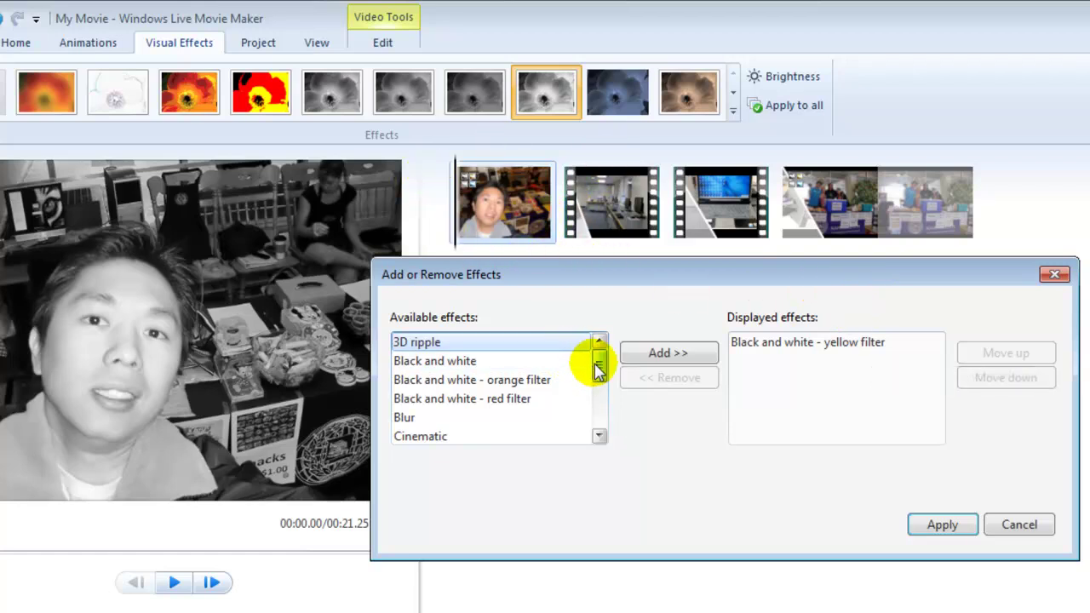
left_click_drag(599, 366, 540, 384)
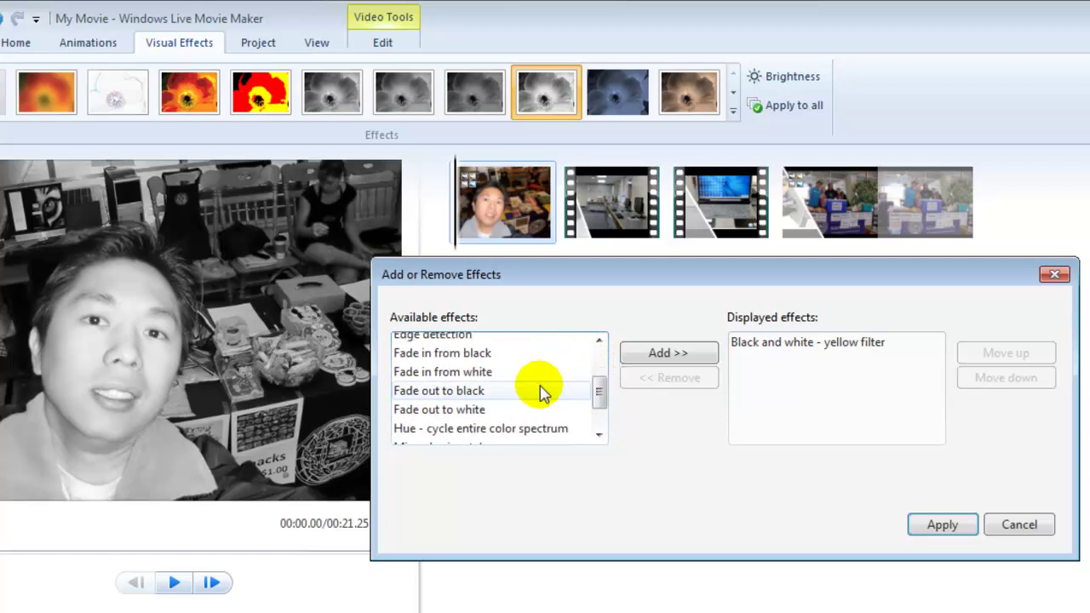
left_click(449, 372)
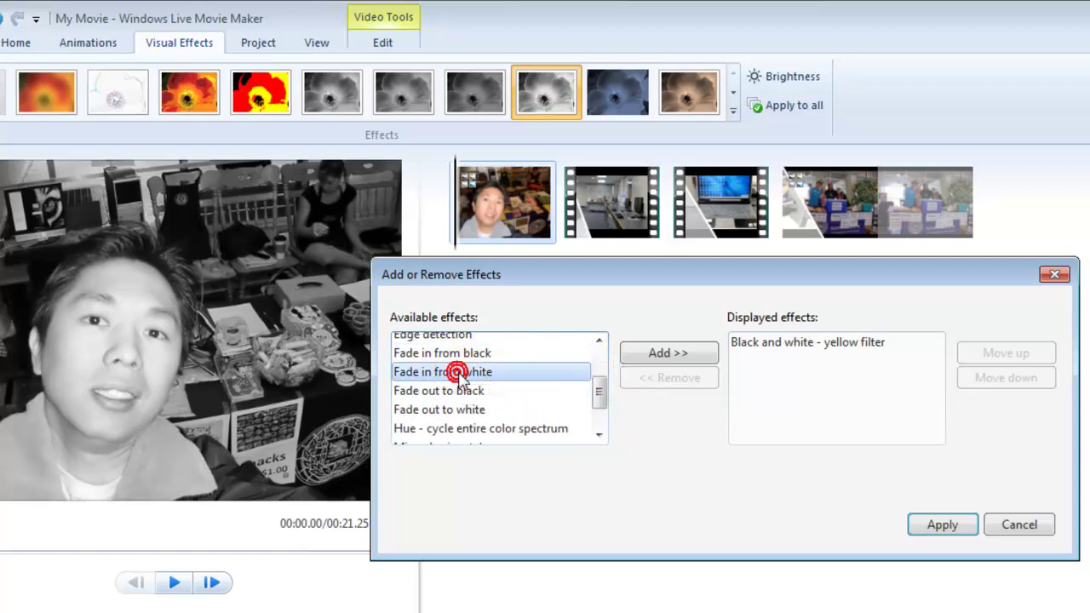
left_click(688, 354)
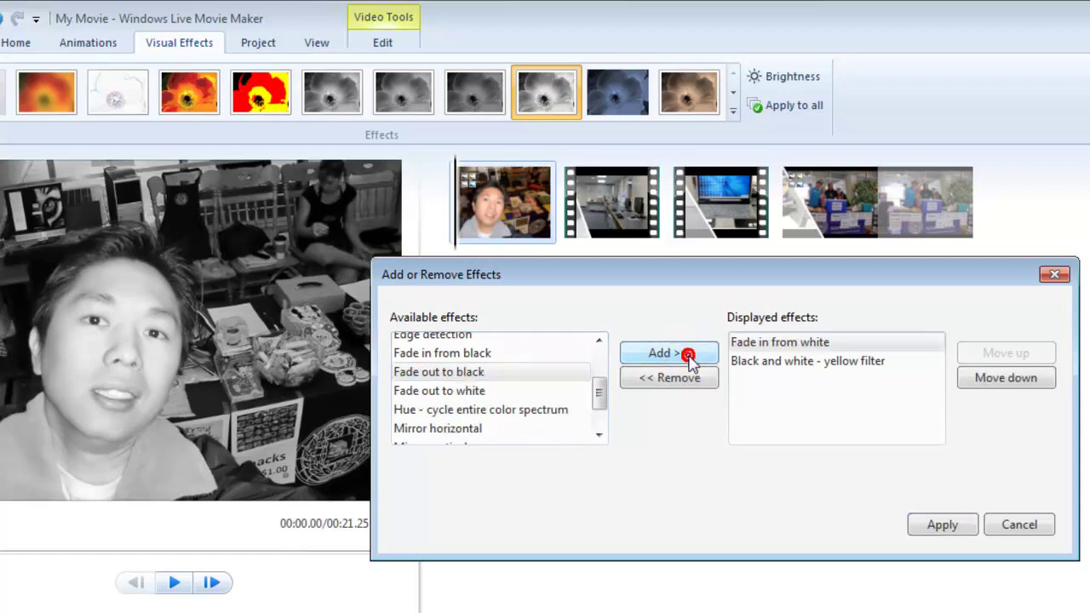
Step: Add Fade out to white, move it to the end of the list, and apply
left_click(456, 391)
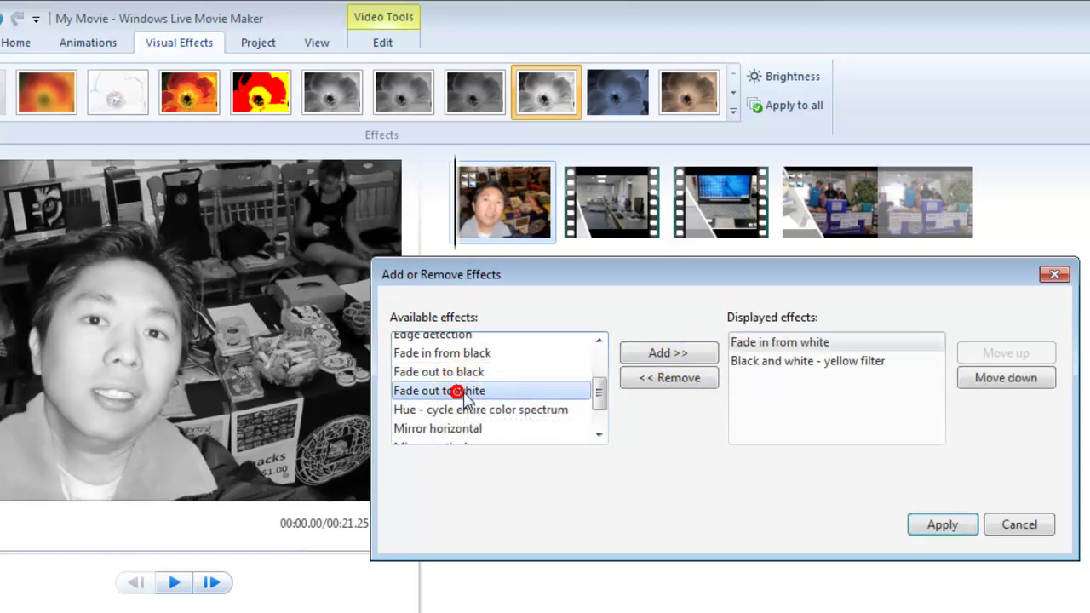
left_click(681, 356)
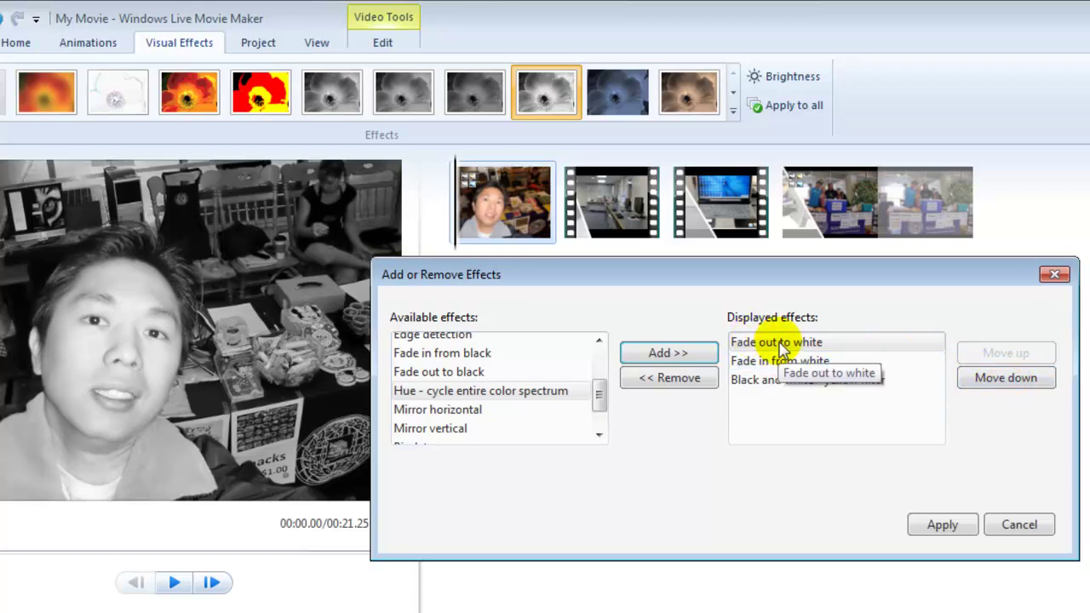
left_click(778, 342)
left_click(1000, 385)
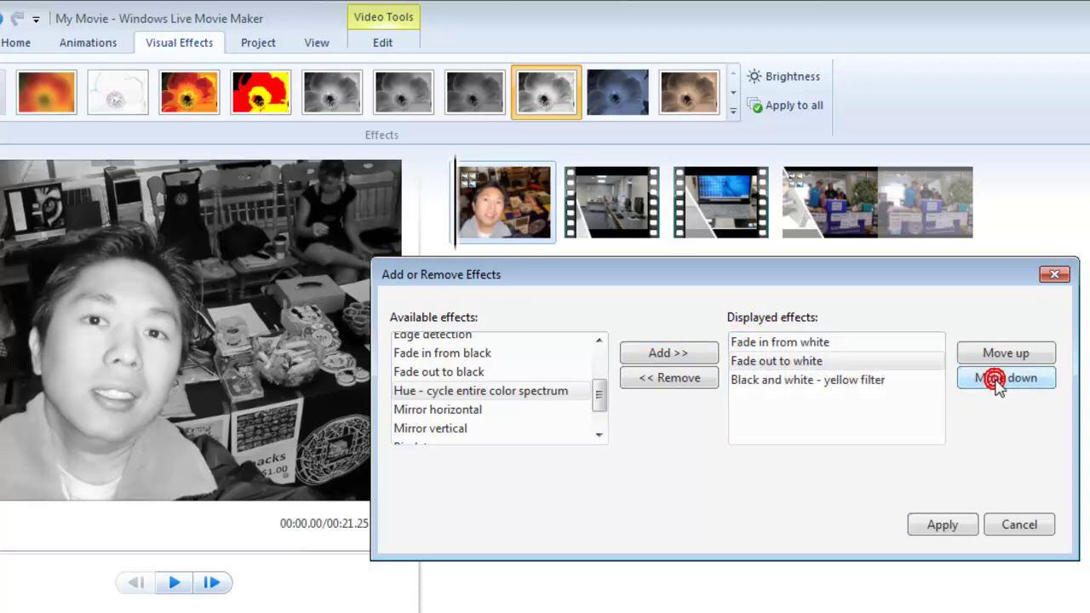
left_click(998, 384)
left_click(942, 525)
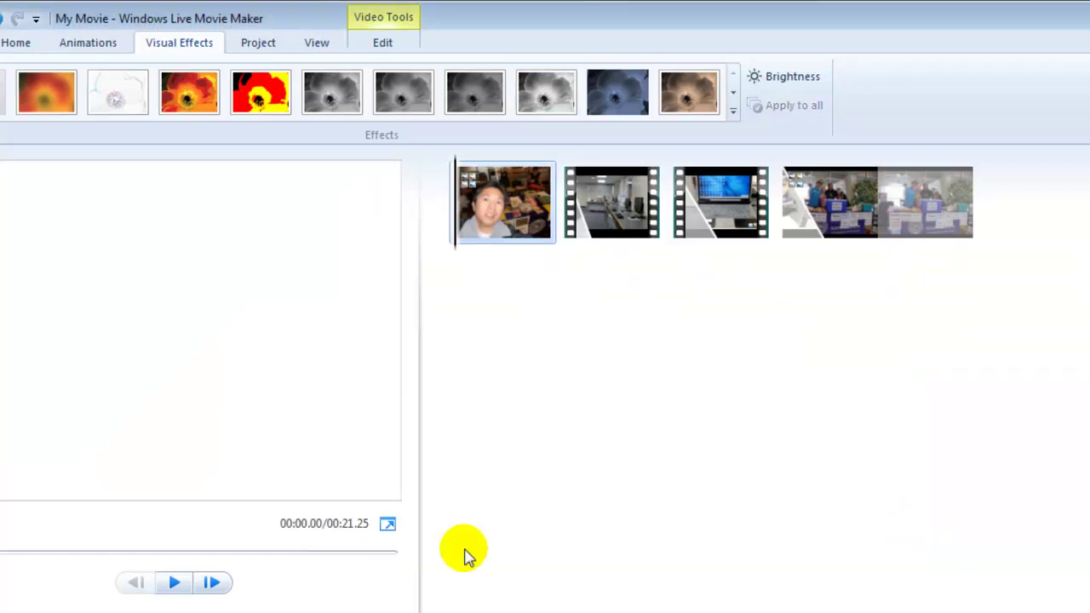
Step: Preview the movie's fade-in from white, pausing at 00:06.43 in the second clip
left_click(174, 584)
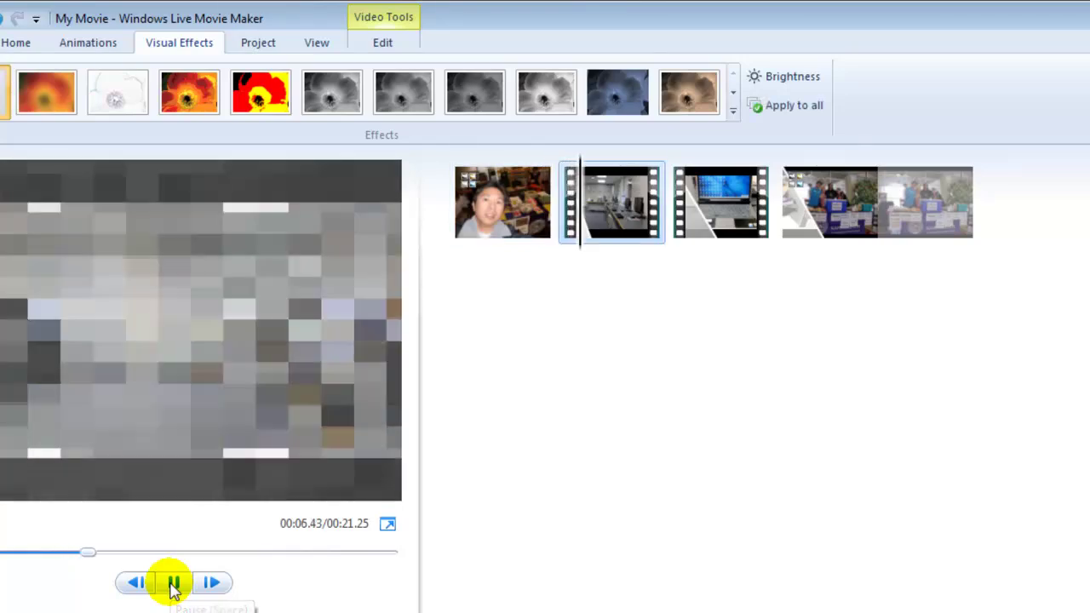
left_click(171, 584)
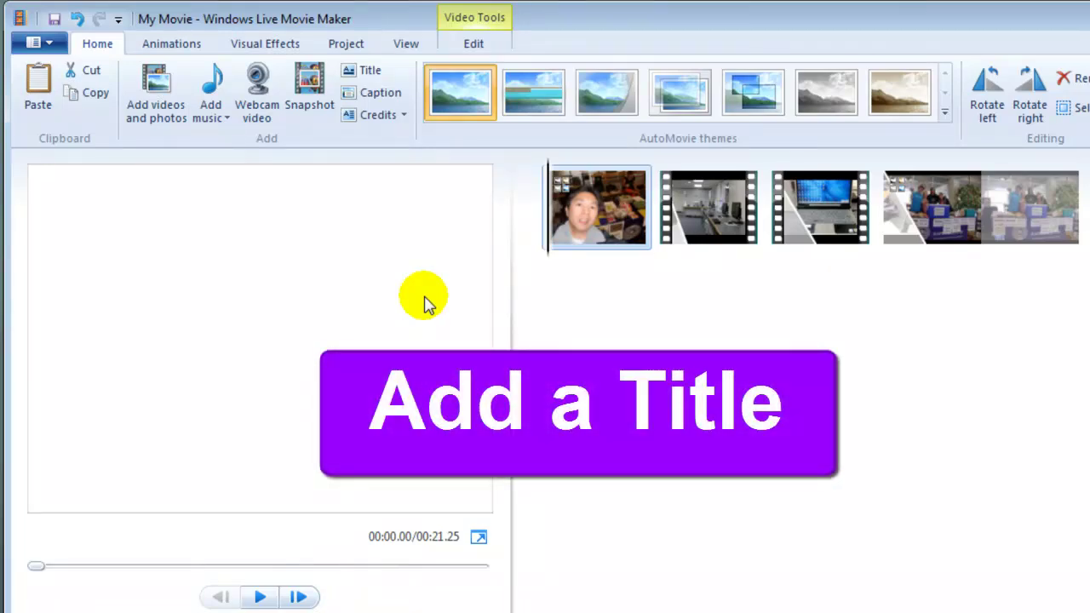
Step: Insert a 7-second title clip at the start and replace 'My Movie' with the example-video title
left_click(589, 221)
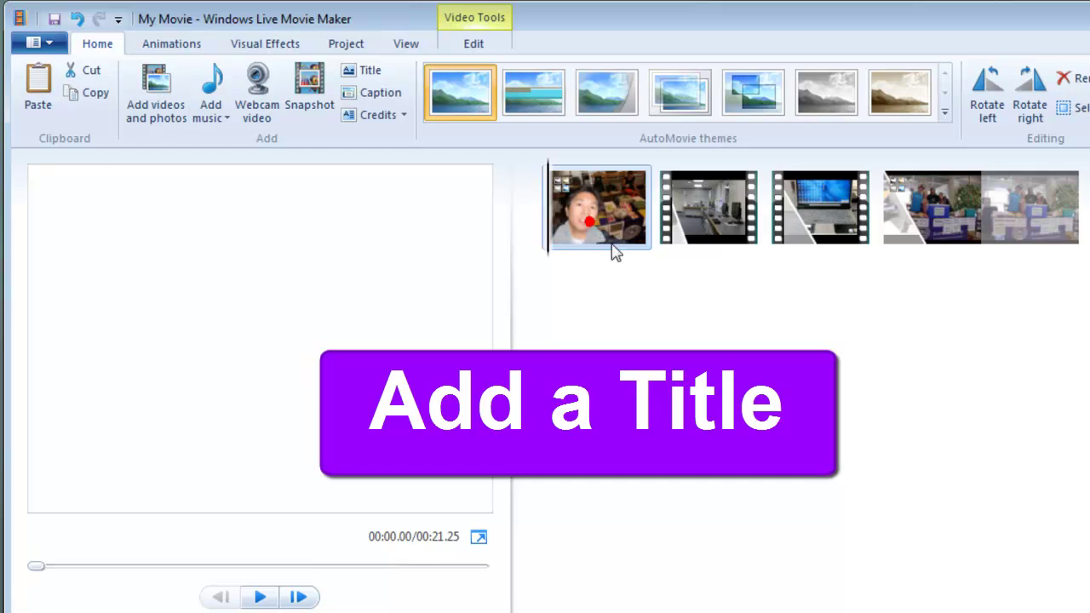
left_click(600, 213)
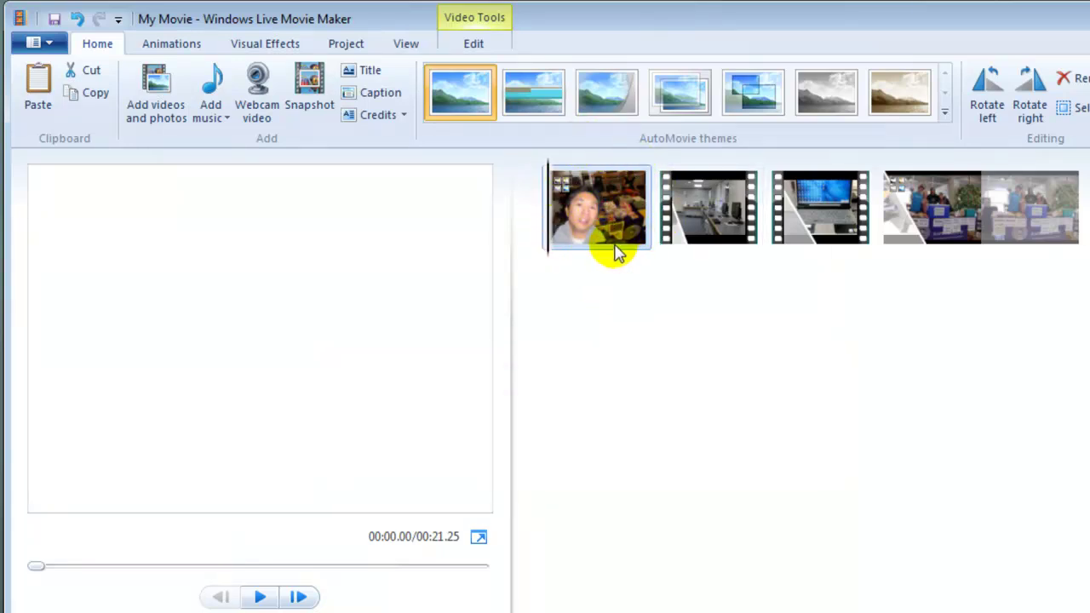
mouse_move(562, 189)
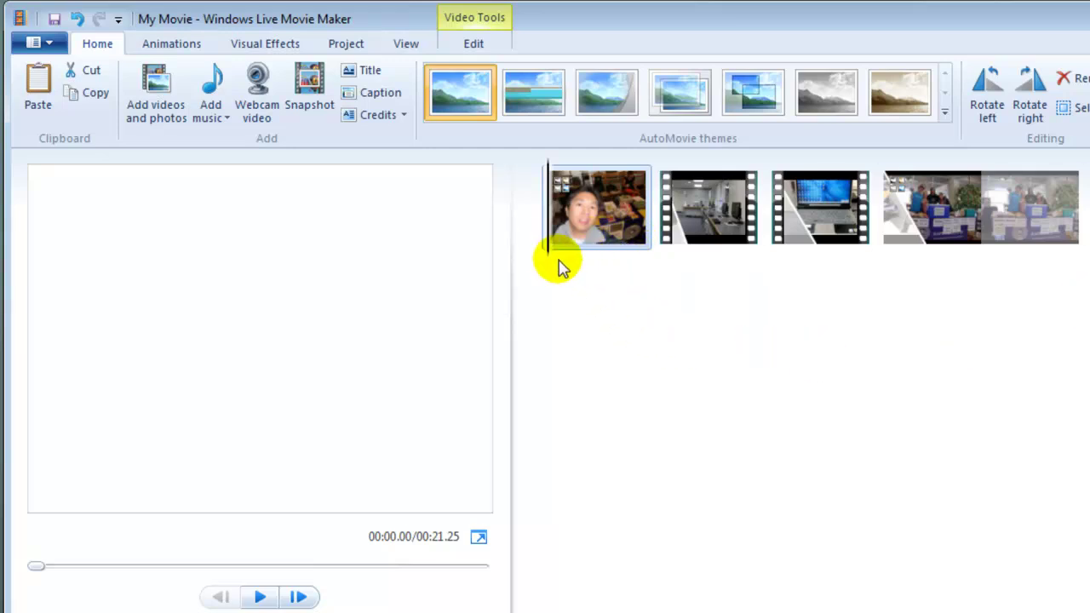
left_click(531, 259)
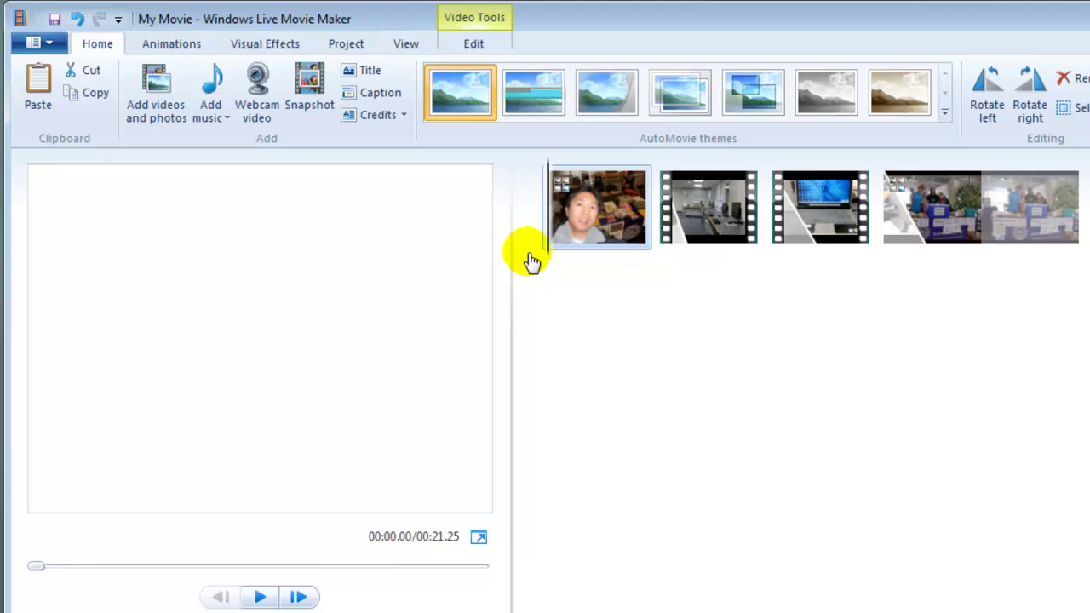
mouse_move(545, 260)
left_mouse_down()
mouse_move(574, 255)
mouse_move(525, 256)
left_mouse_up()
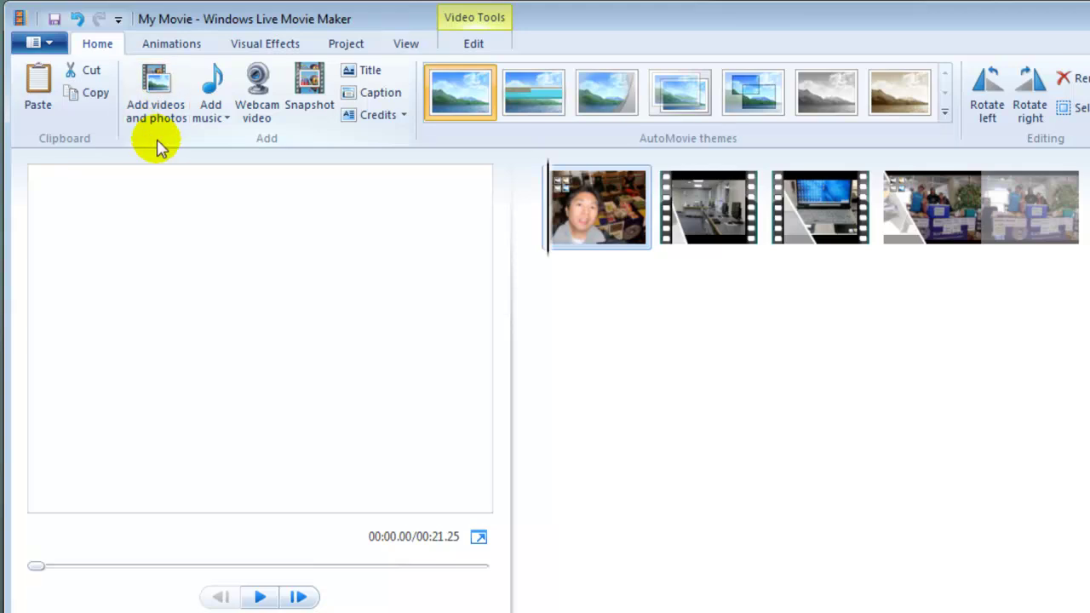
left_click(371, 72)
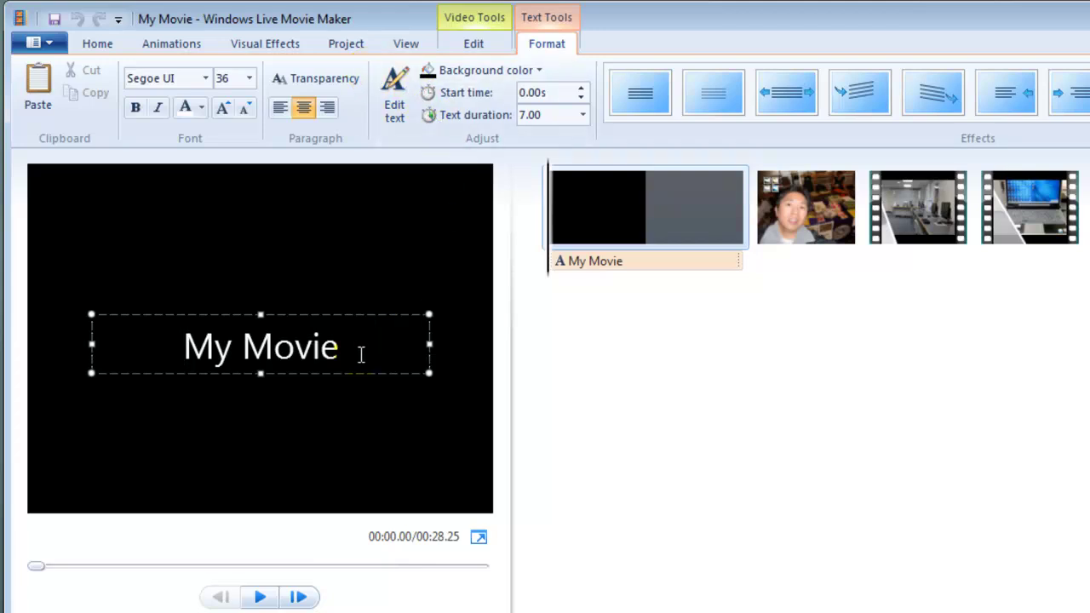
left_click_drag(297, 356, 126, 359)
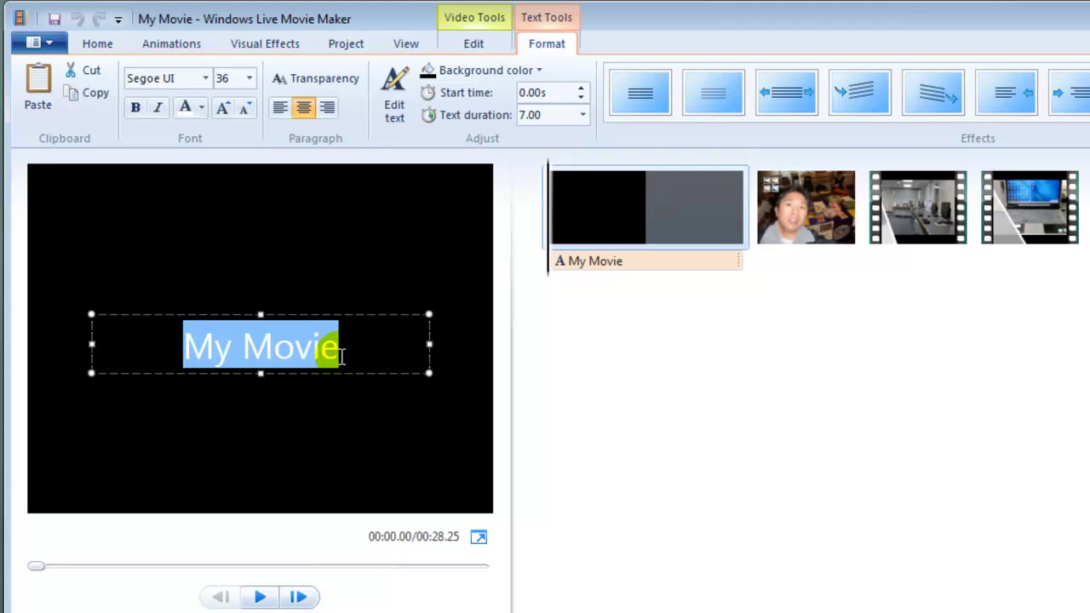
type("C")
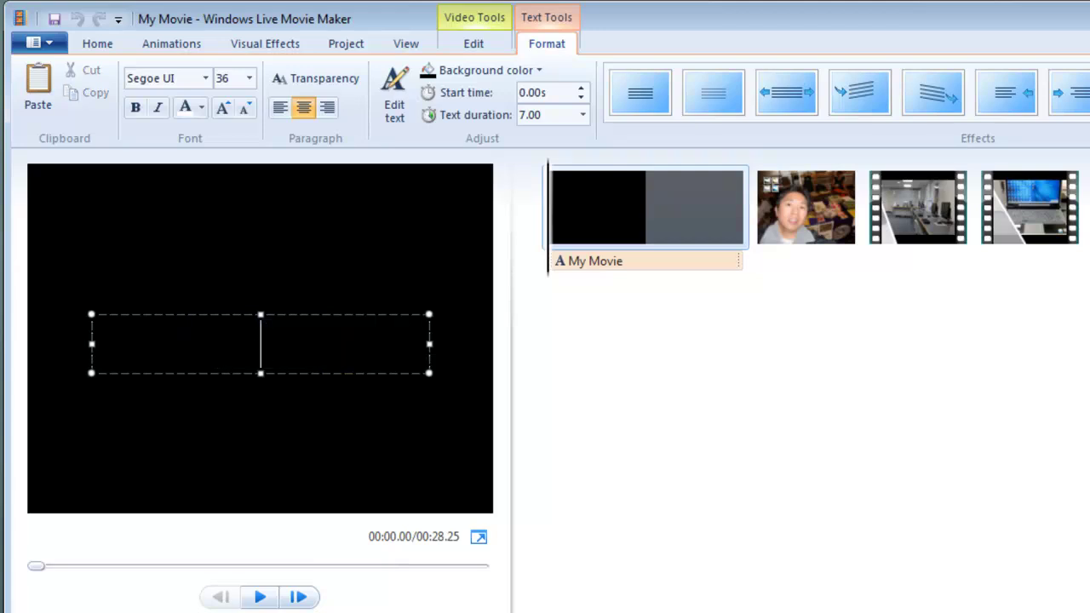
type("lark's example video")
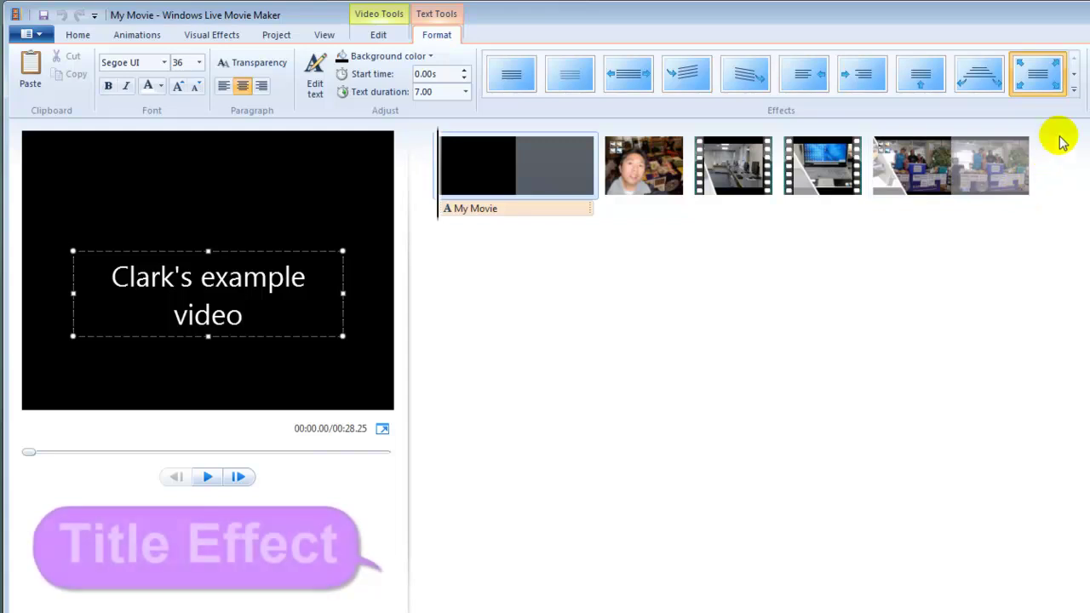
Step: Apply the Cinematic - burst 1 animation from the full effects gallery to the title
left_click(1074, 92)
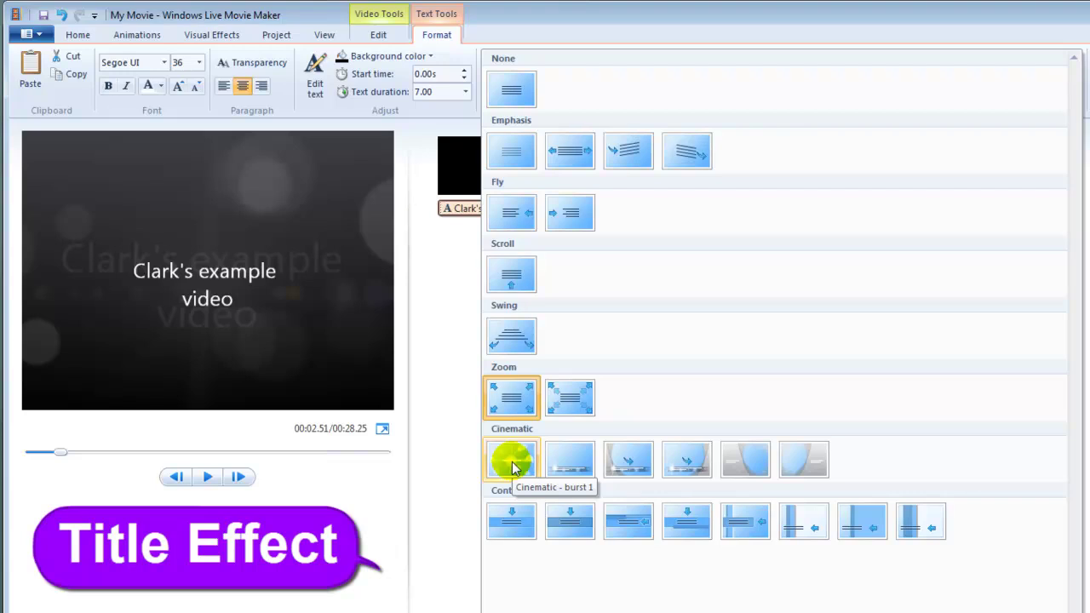
left_click(511, 462)
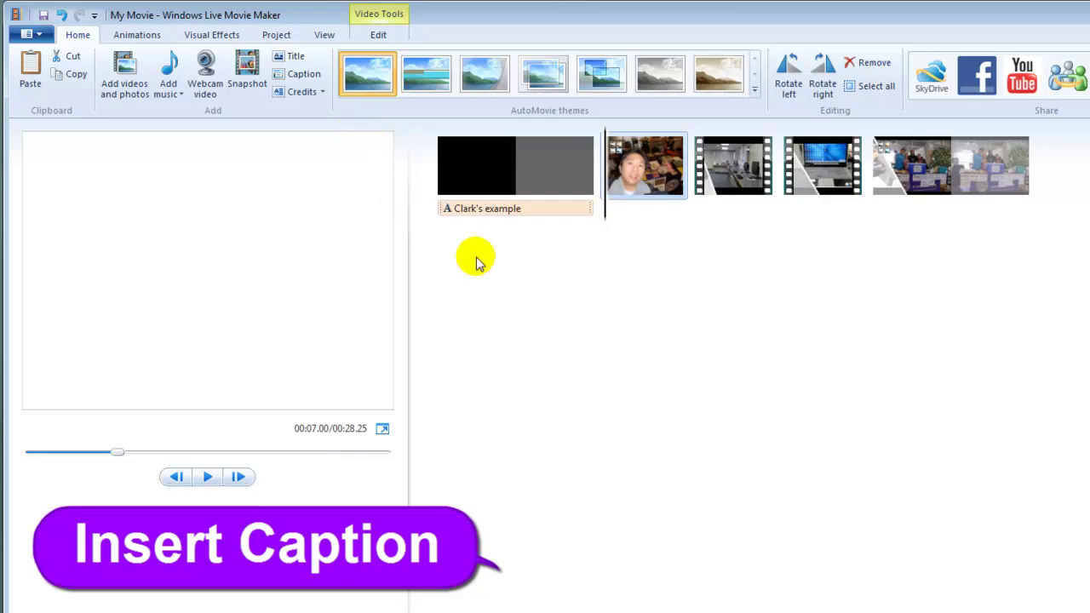
Step: Add a caption reading 'Computer Lab' to the computer lab clip
left_click(736, 181)
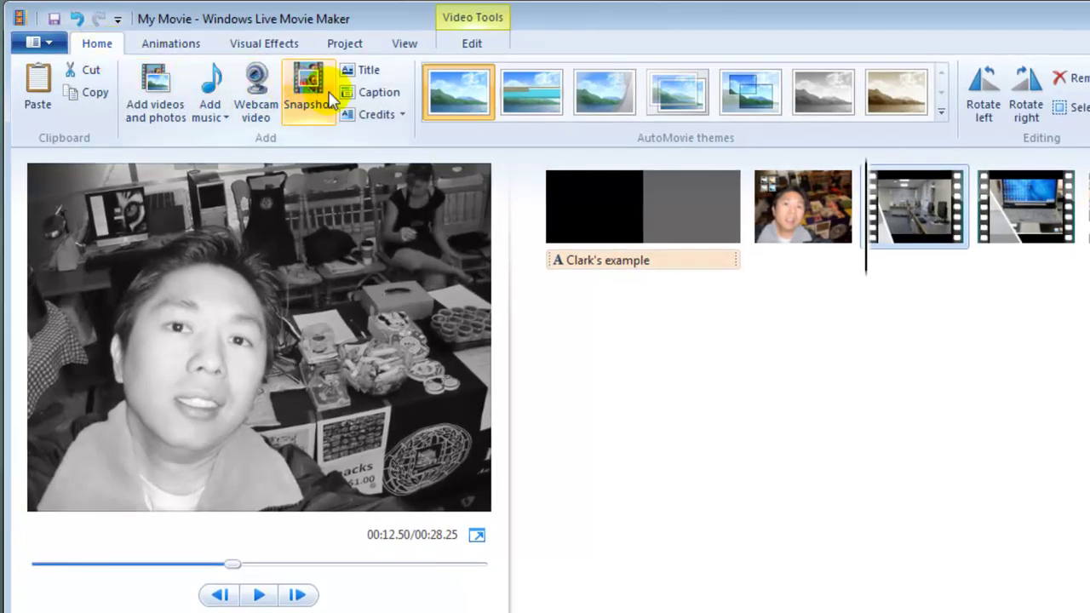
left_click(378, 94)
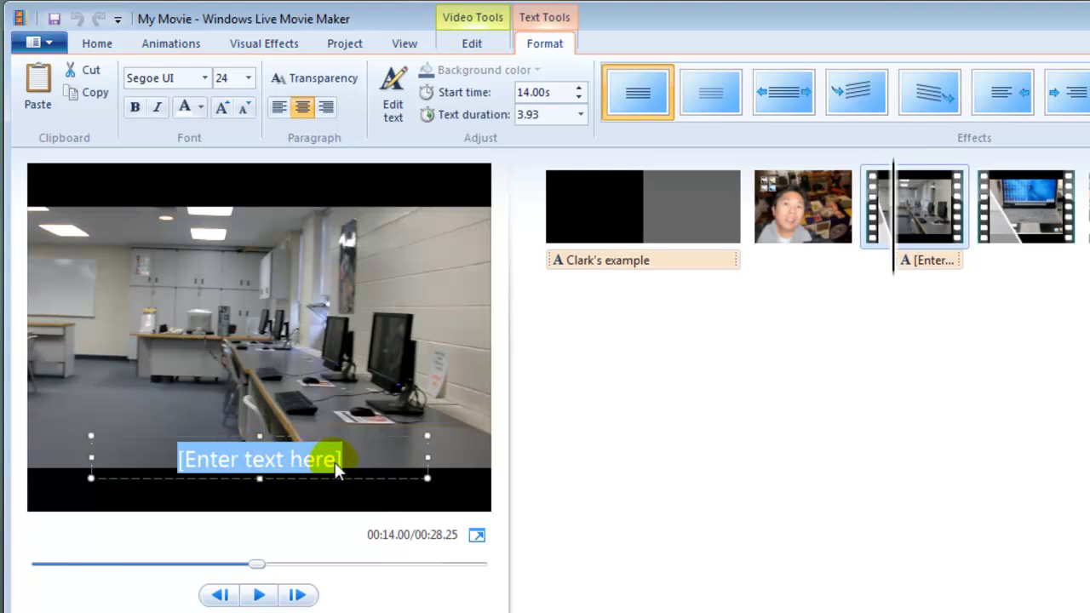
type("Computer Lab")
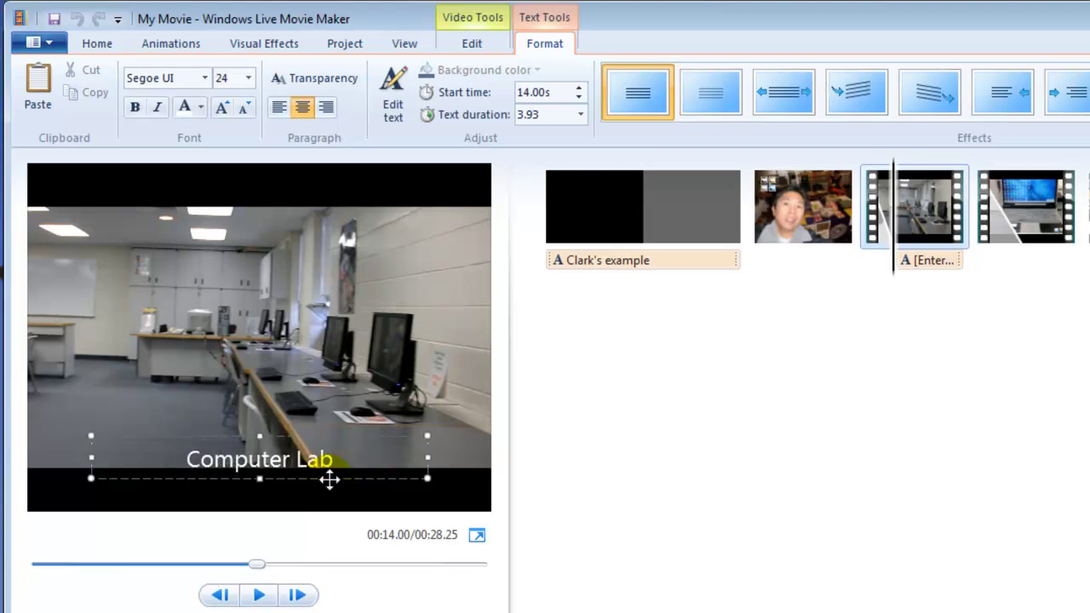
left_click(684, 484)
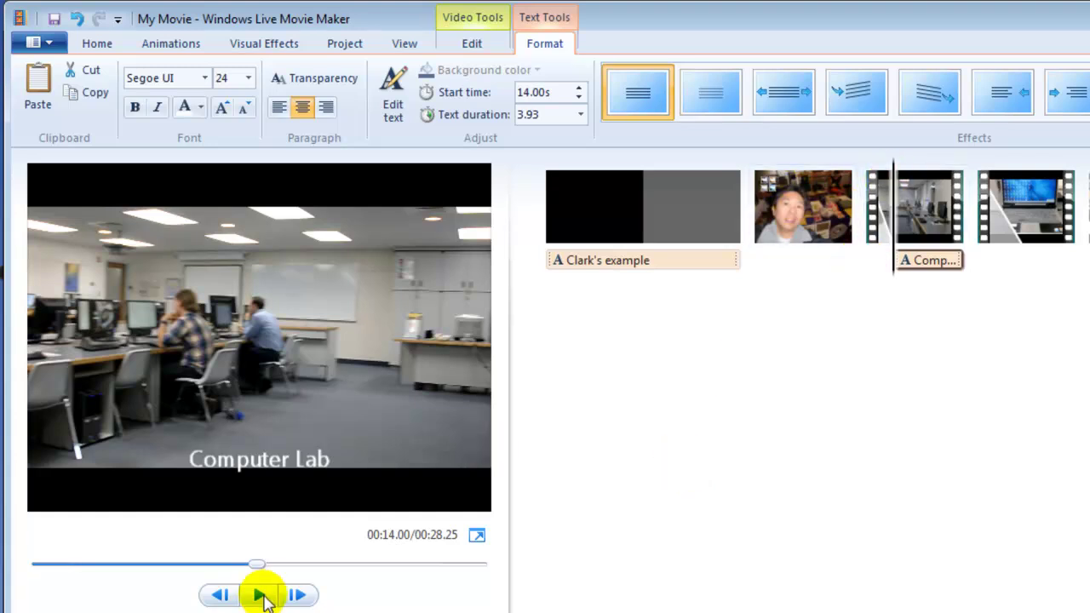
Step: Preview the captioned clip, then select the Computer Lab caption on the timeline
left_click(262, 596)
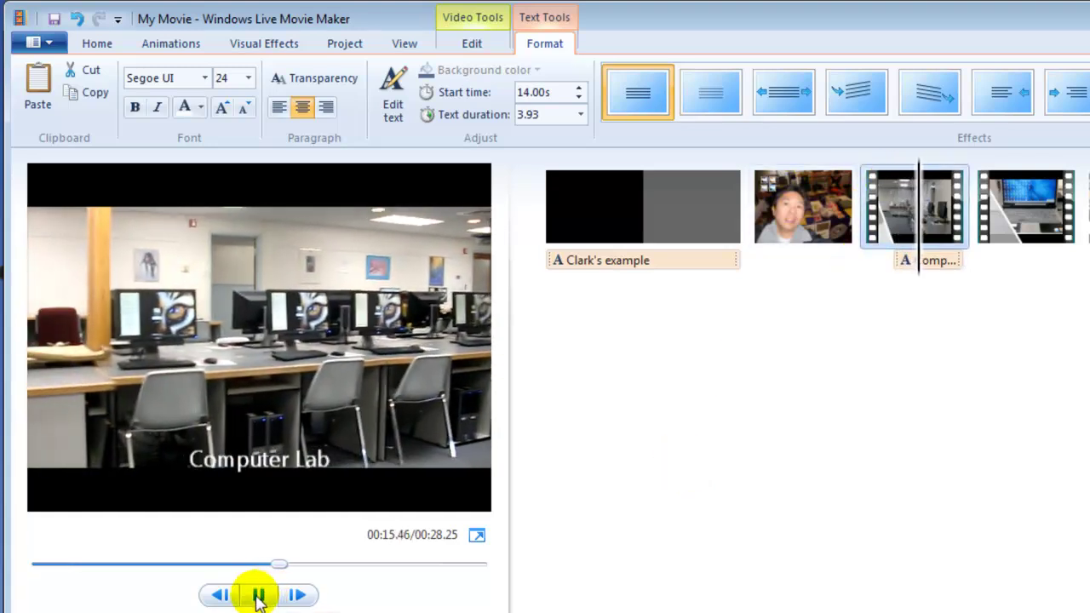
left_click(258, 595)
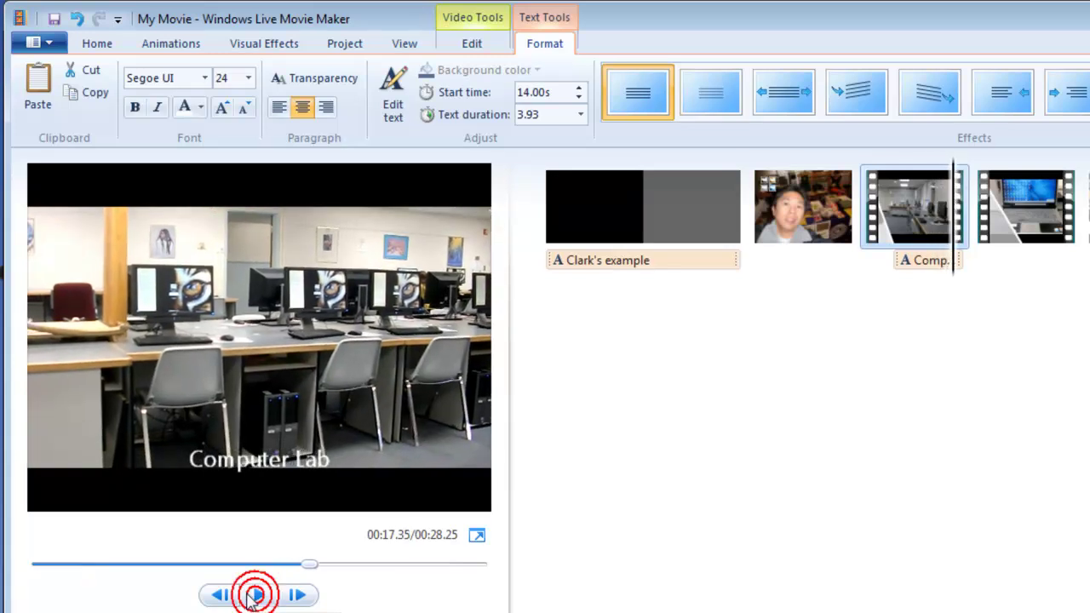
left_click(913, 262)
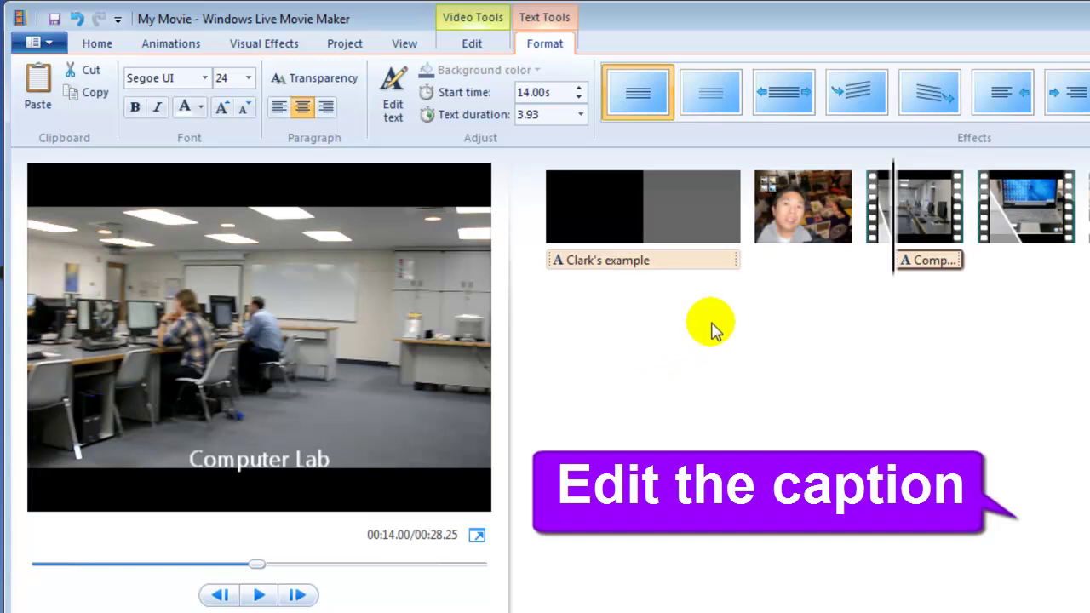
Step: Drag the Computer Lab caption into the black bar and apply the Cinematic - burst 2 effect
left_click(933, 263)
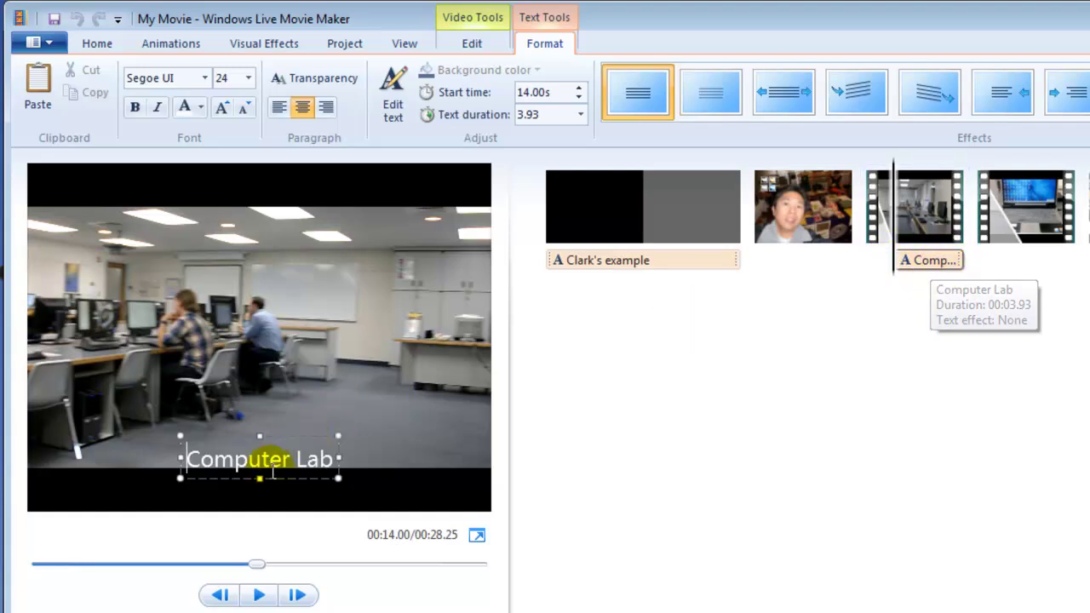
left_click_drag(274, 478, 268, 513)
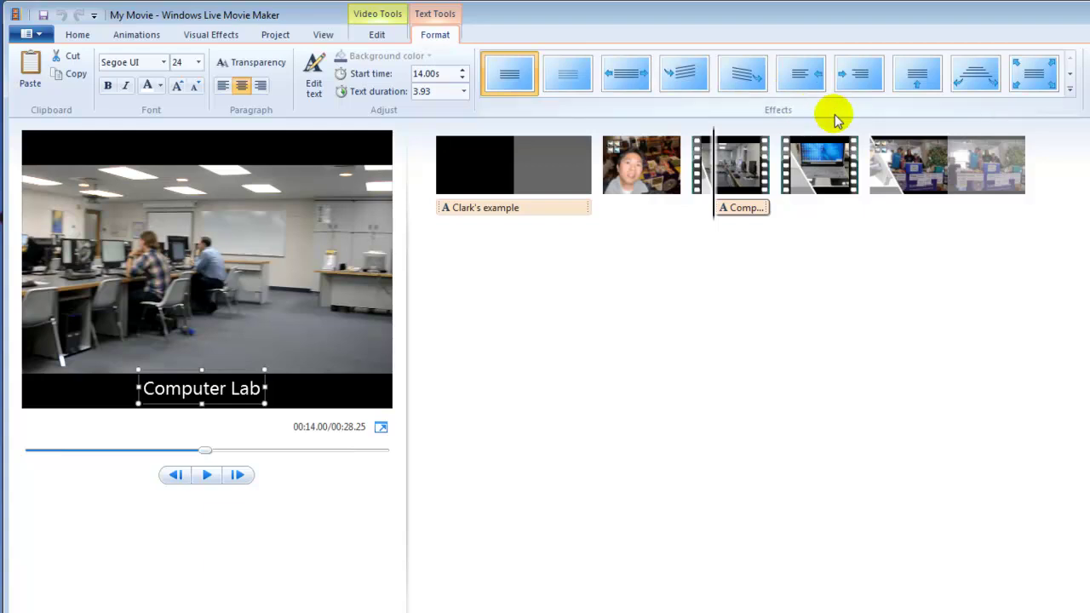
left_click(1070, 90)
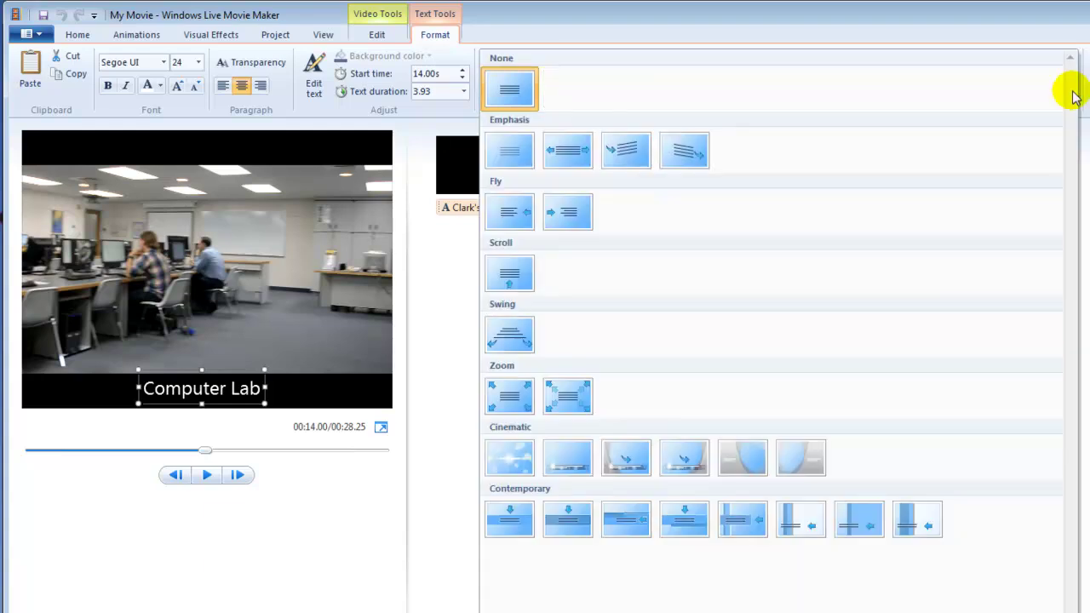
left_click(568, 459)
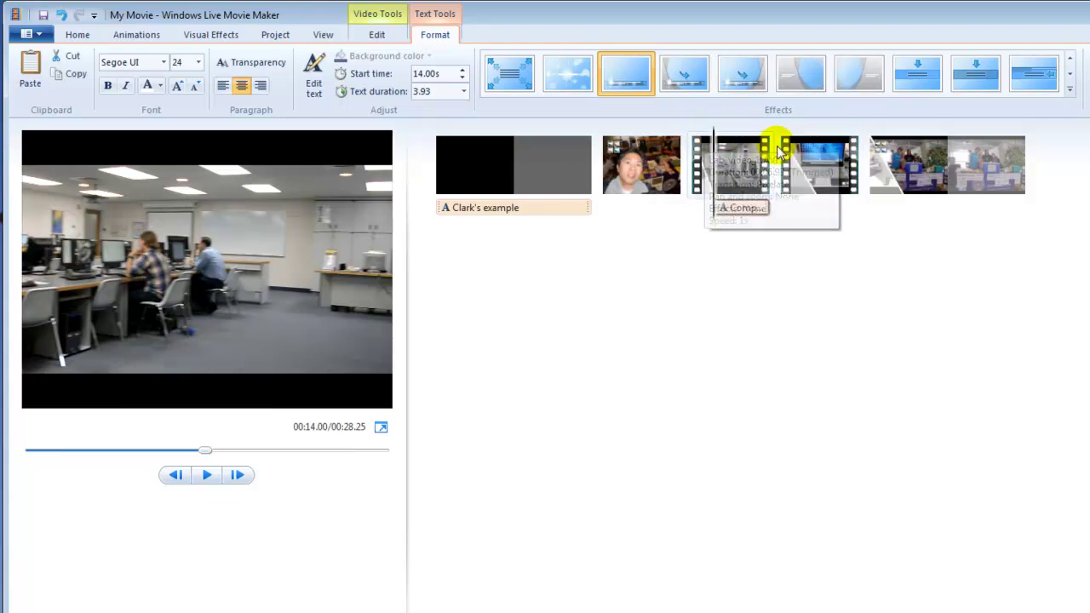
left_click(820, 166)
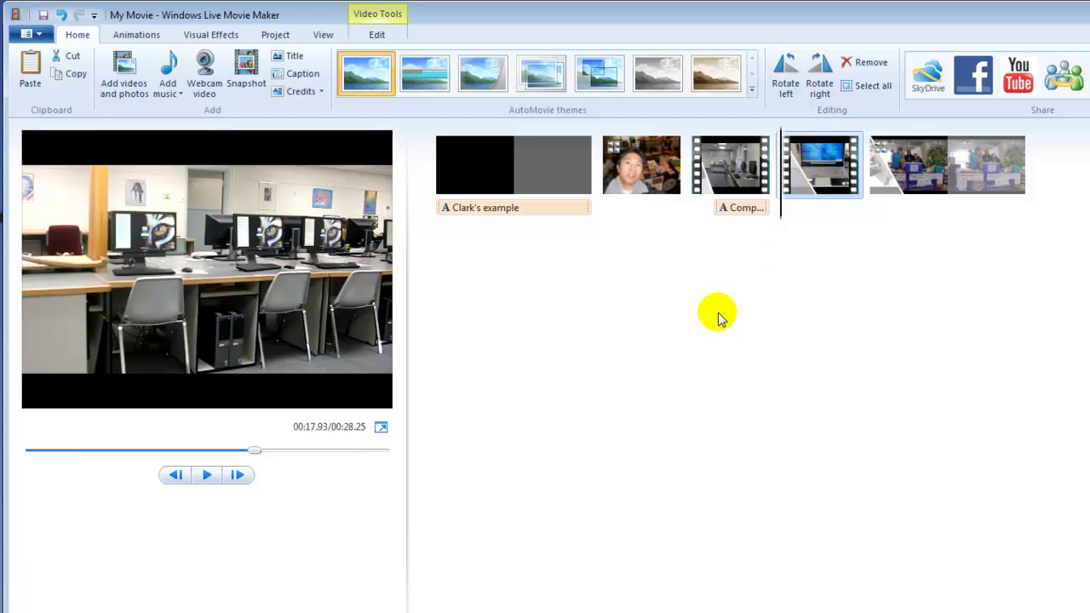
Step: Caption the laptop clip with bold 'Compter and Textbook' text moved down into the black bar
left_click(289, 75)
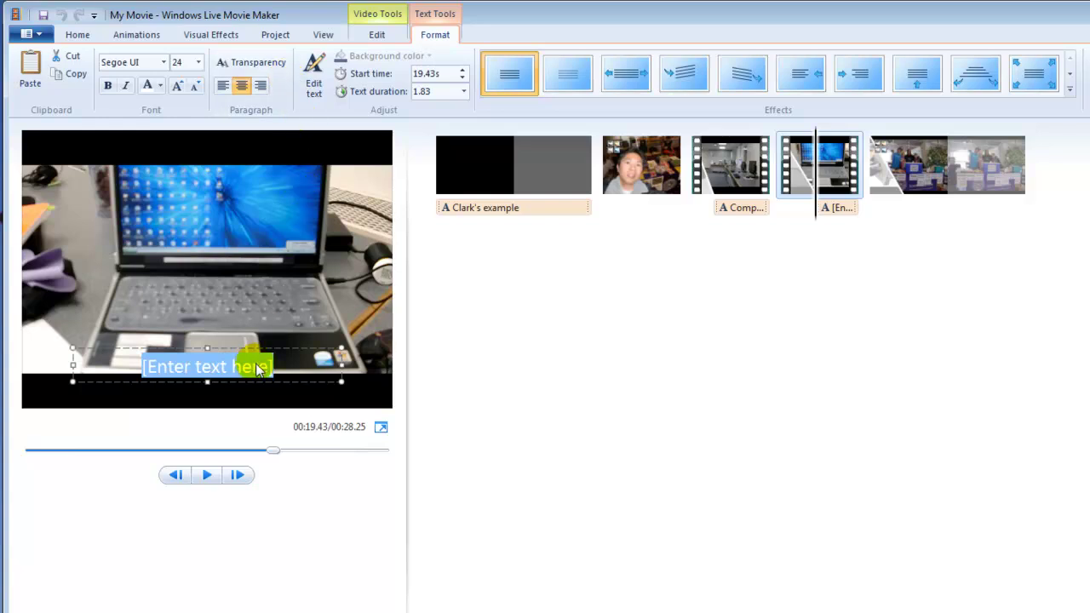
key("Delete")
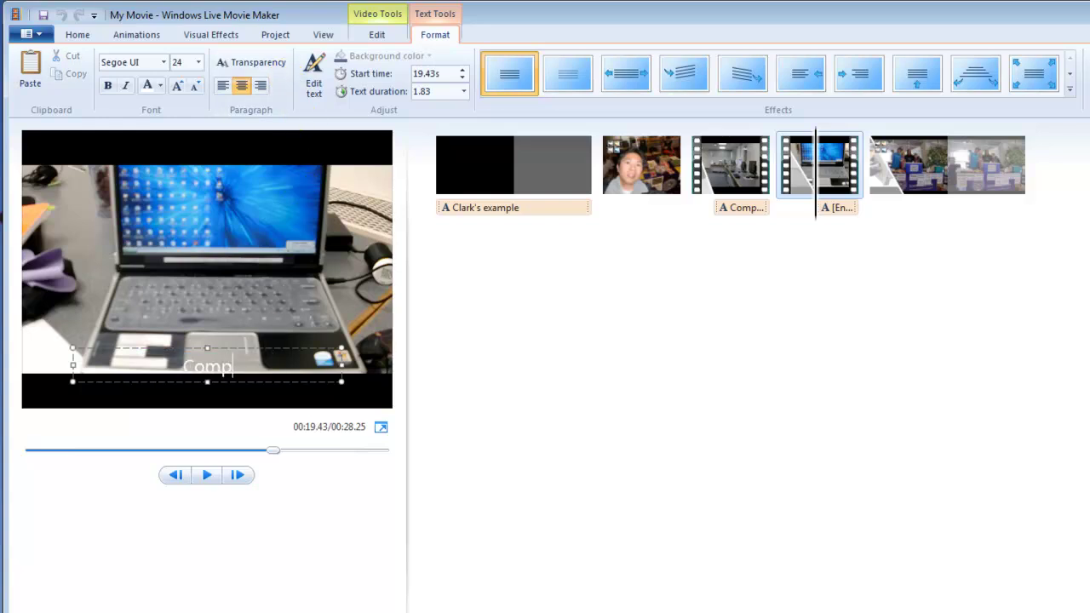
type("Compter and Textbook")
left_click_drag(301, 366, 96, 370)
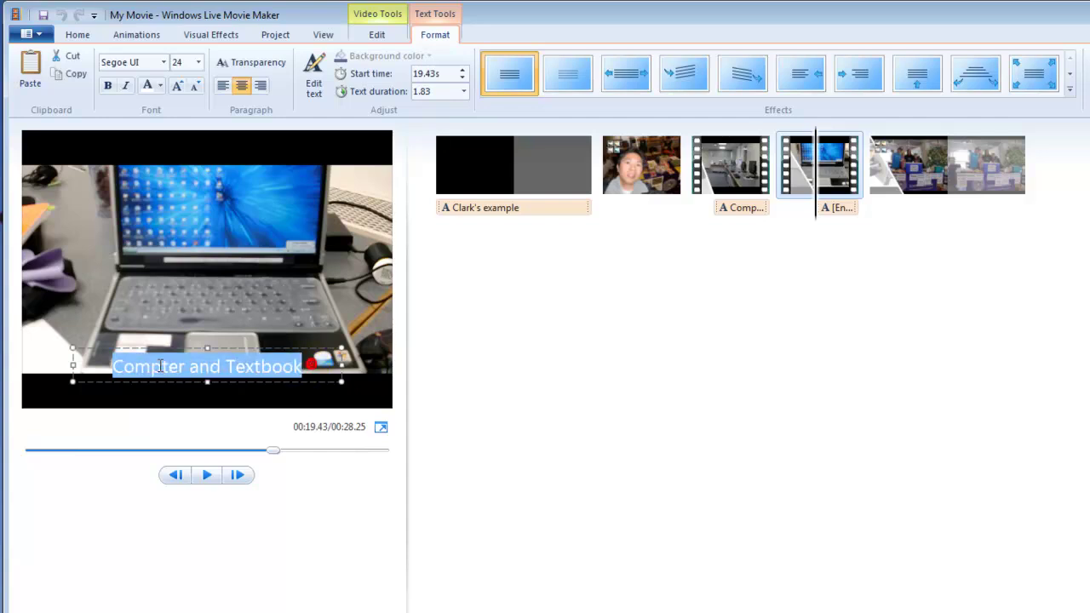
left_click(107, 86)
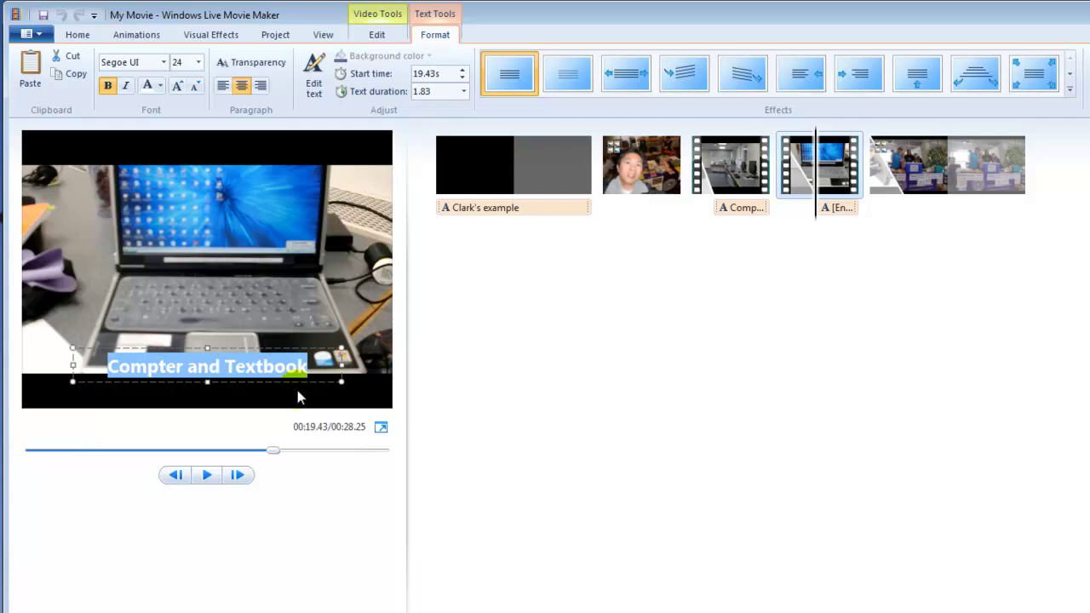
left_click(297, 392)
left_click(278, 375)
left_click_drag(278, 381, 275, 418)
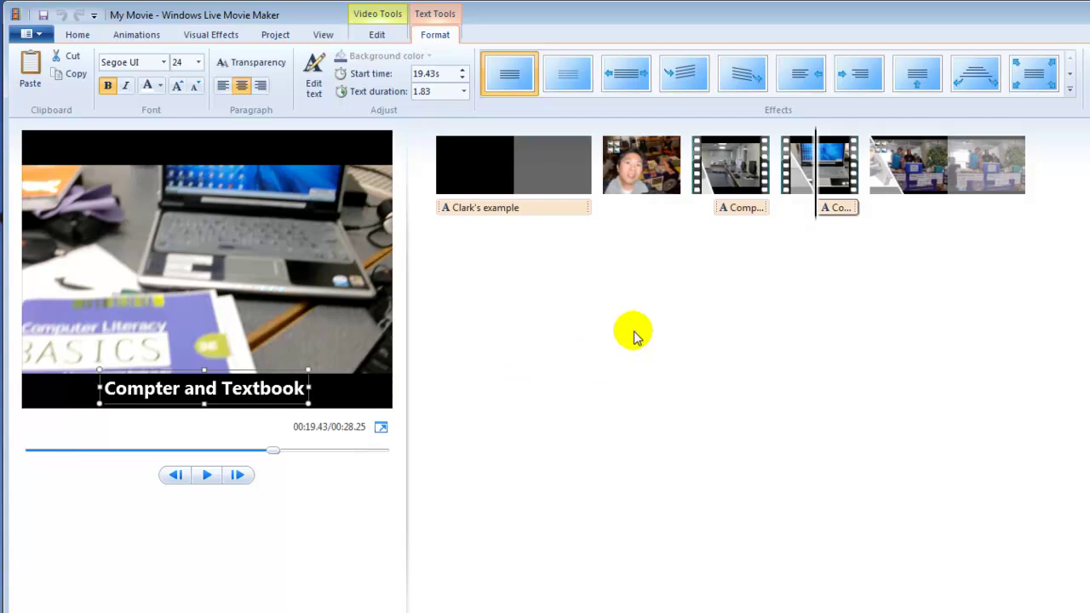
Step: Apply the Contemporary - drop down 2 effect to the caption and preview it
left_click(1069, 89)
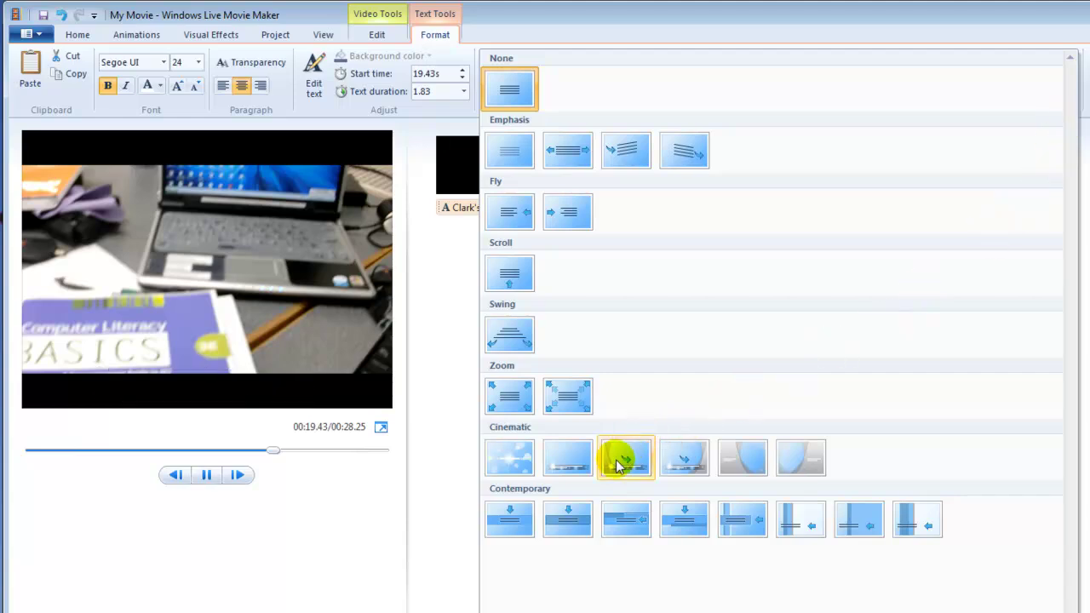
left_click(568, 521)
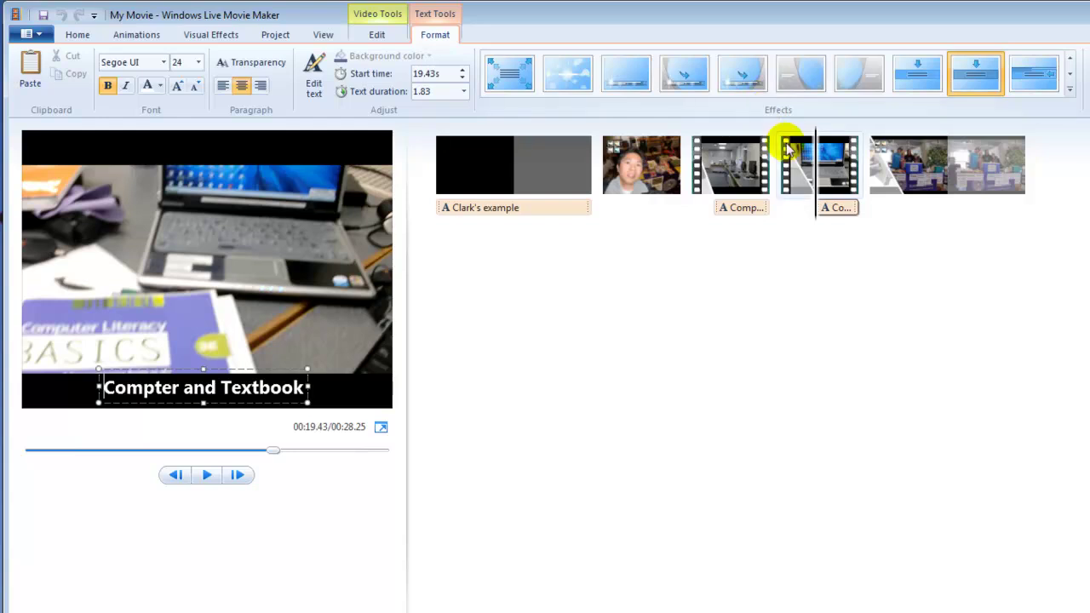
left_click(208, 475)
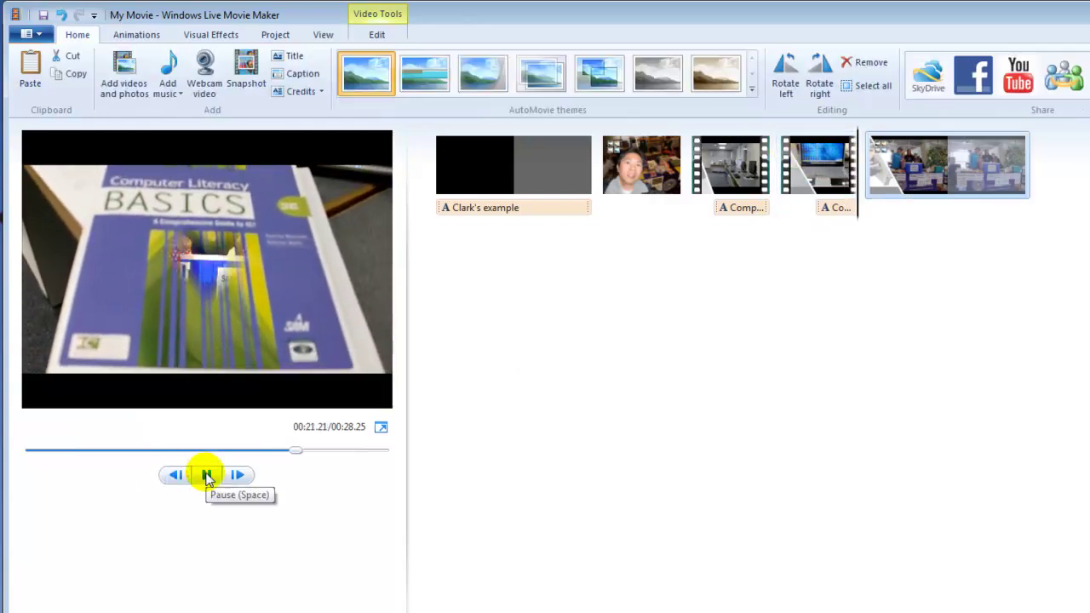
Step: Stop the preview and add a Director end credit filled in with the director's full name
left_click(208, 475)
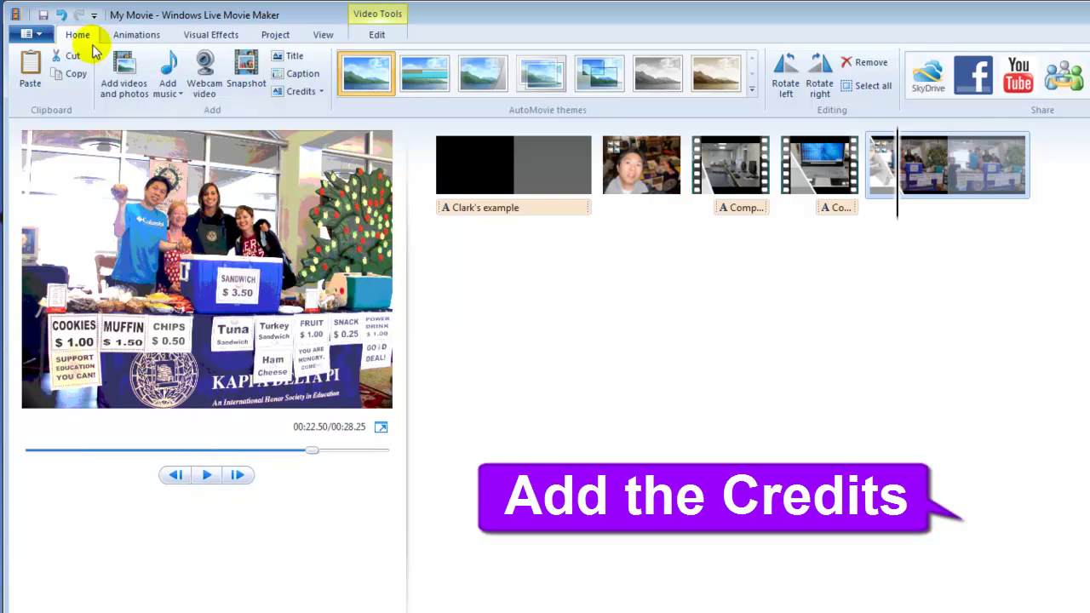
left_click(320, 93)
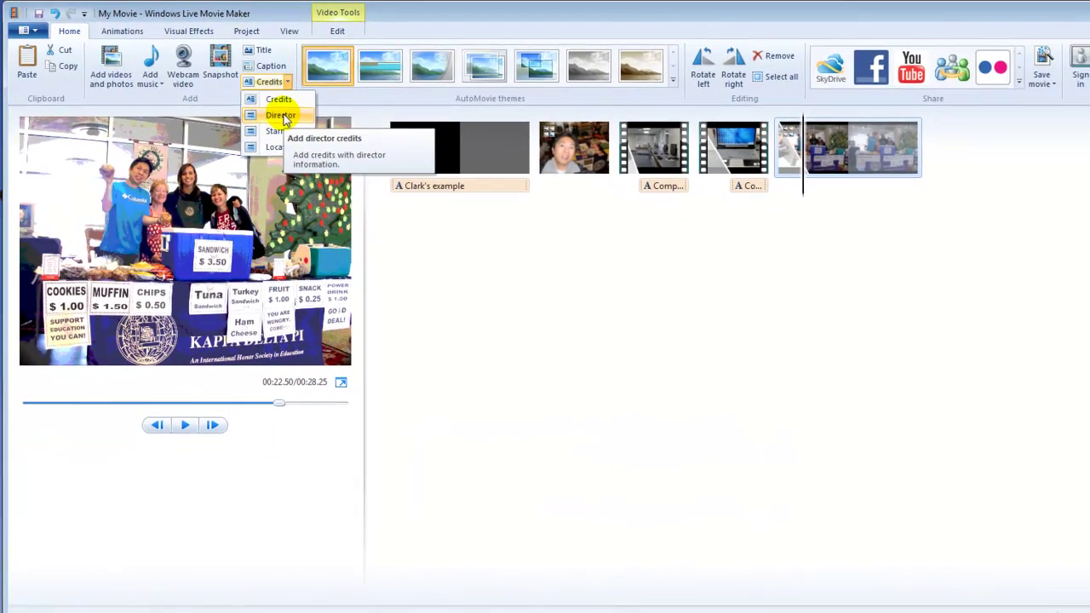
left_click(281, 115)
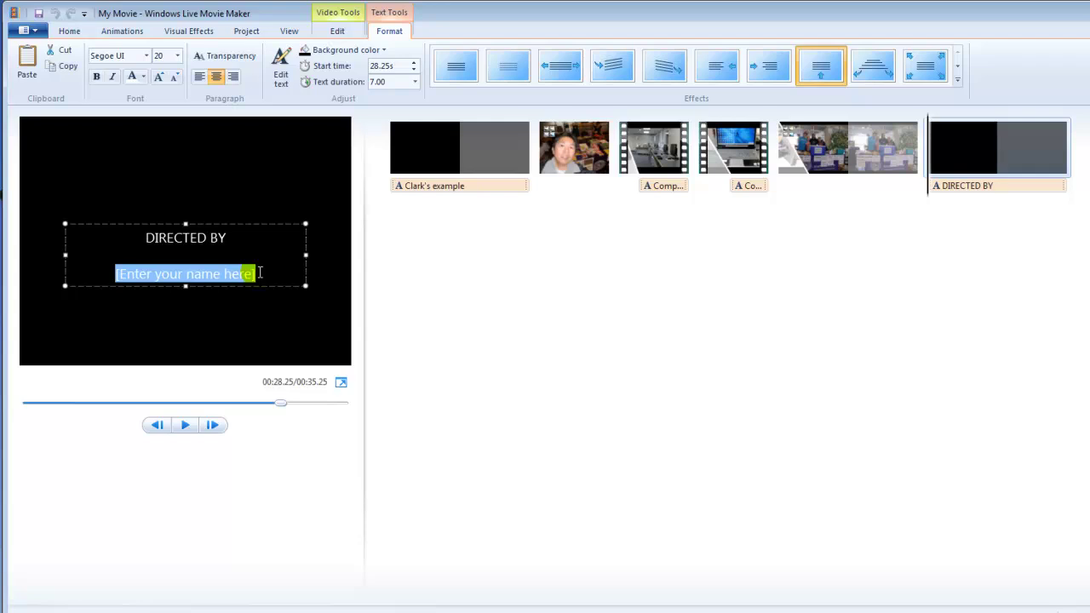
type("Clark Huang")
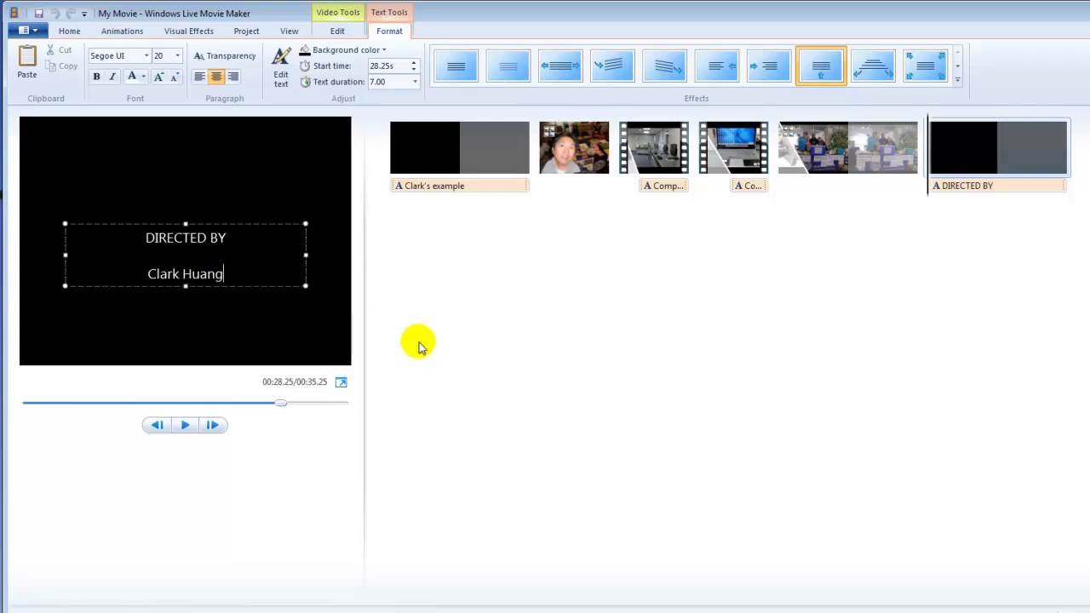
left_click(472, 309)
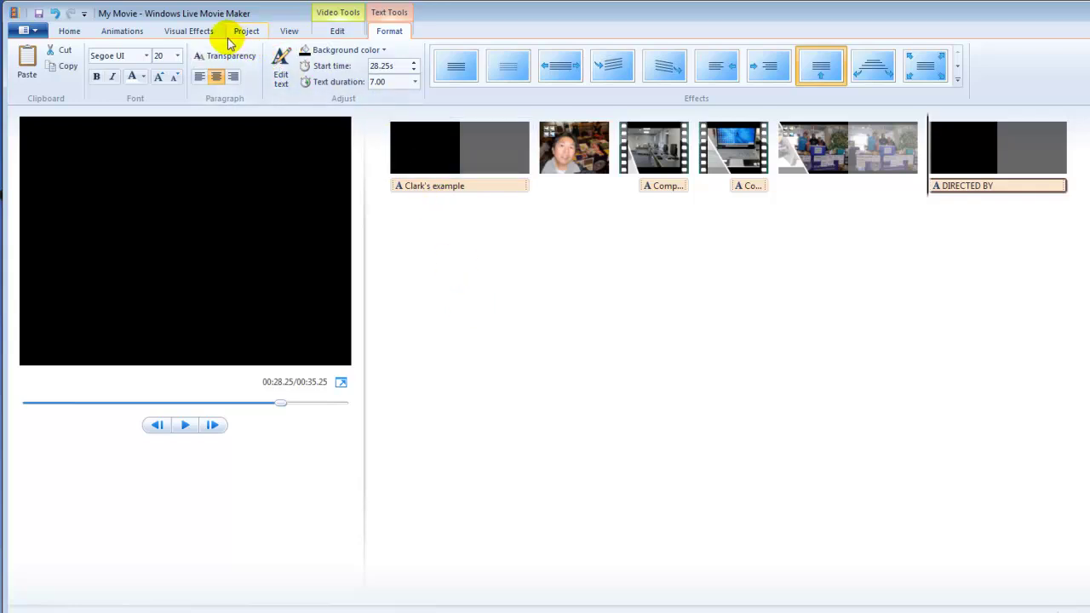
left_click(69, 32)
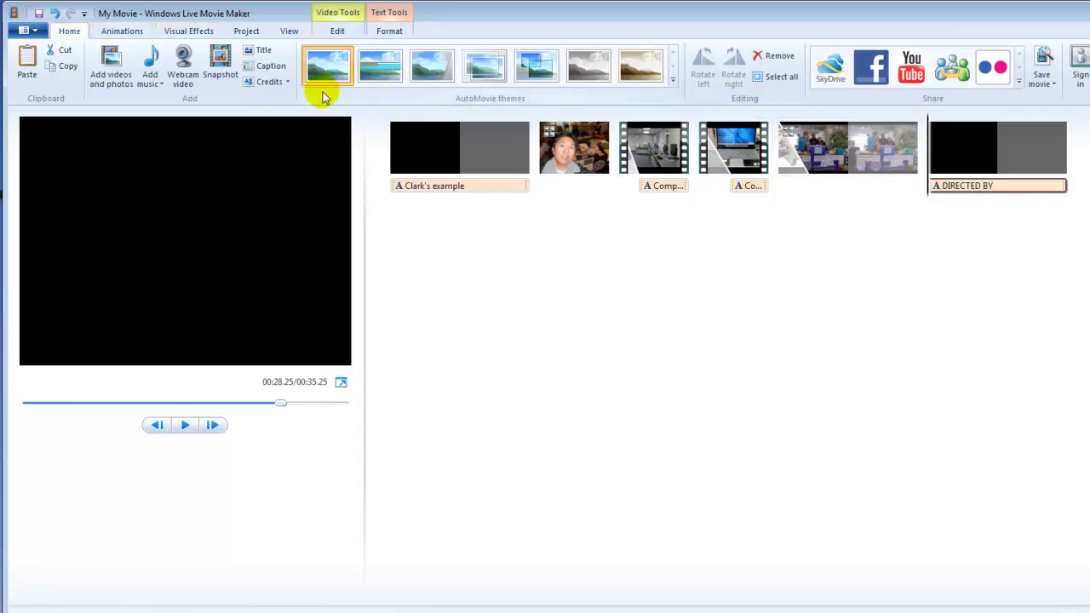
Step: Add a Location credit reading 'College of Educaton' with the Swing down effect
left_click(288, 82)
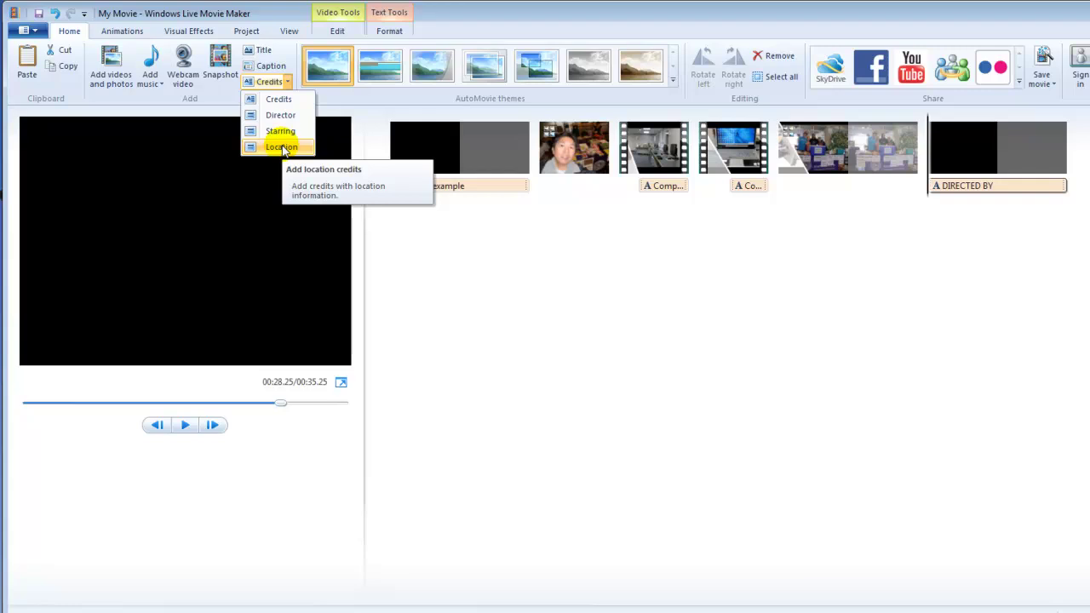
left_click(280, 147)
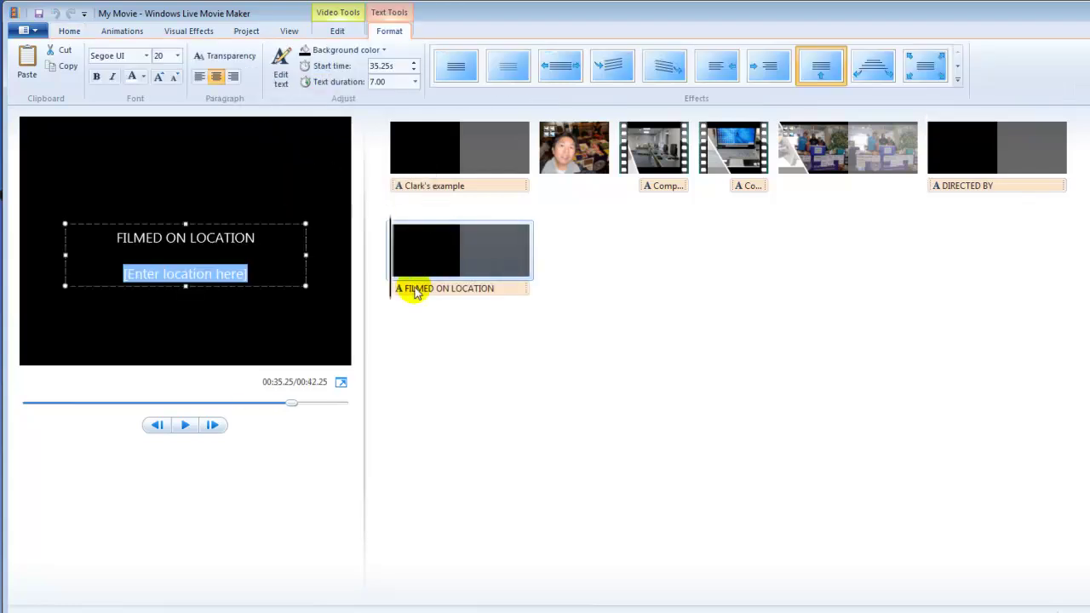
left_click_drag(134, 272, 241, 266)
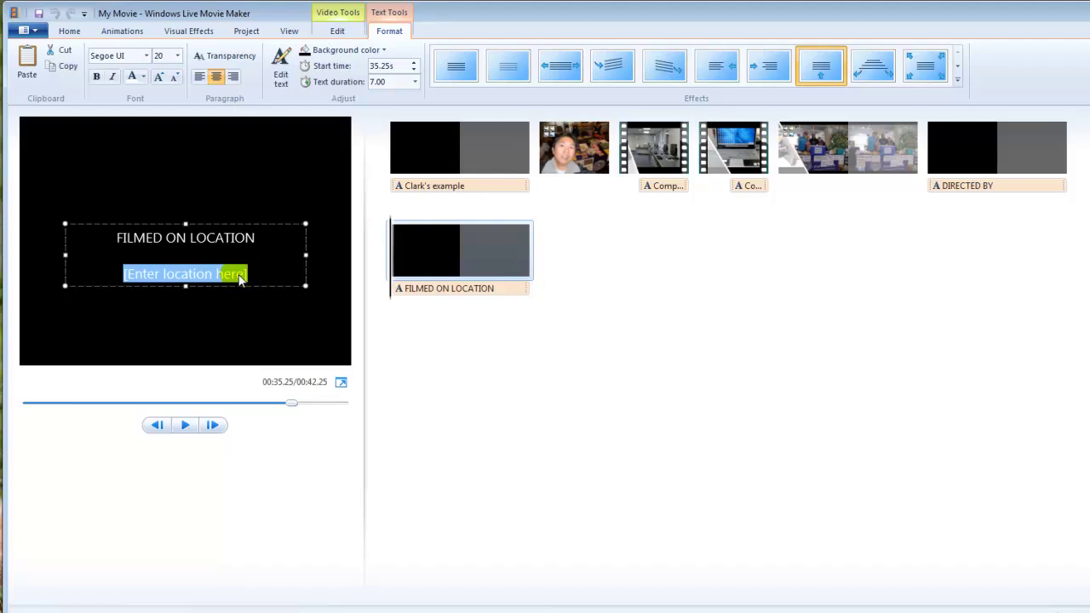
type("College")
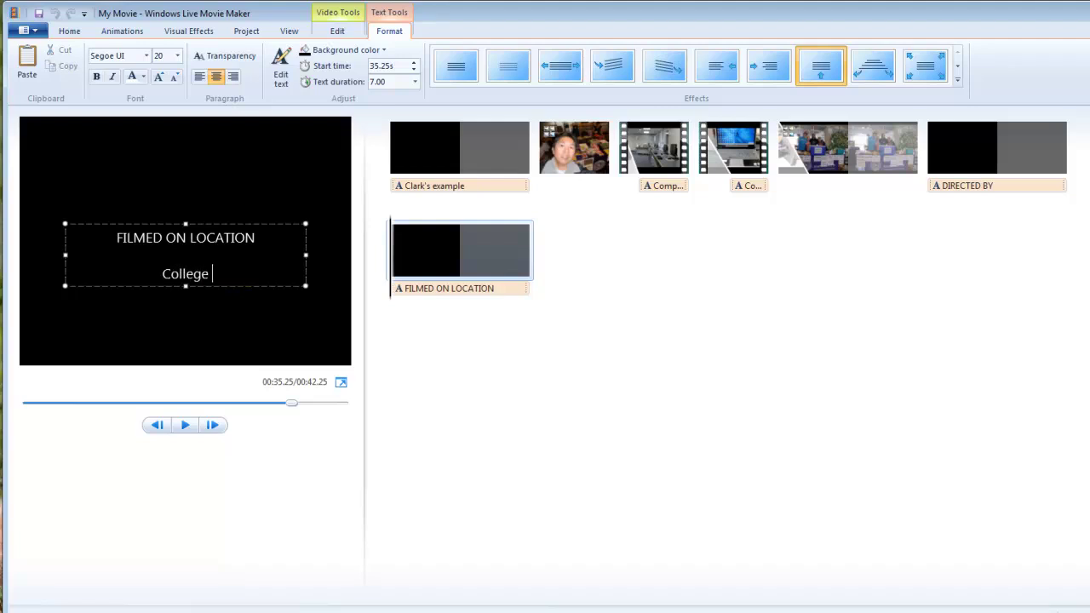
type(" of Educaton")
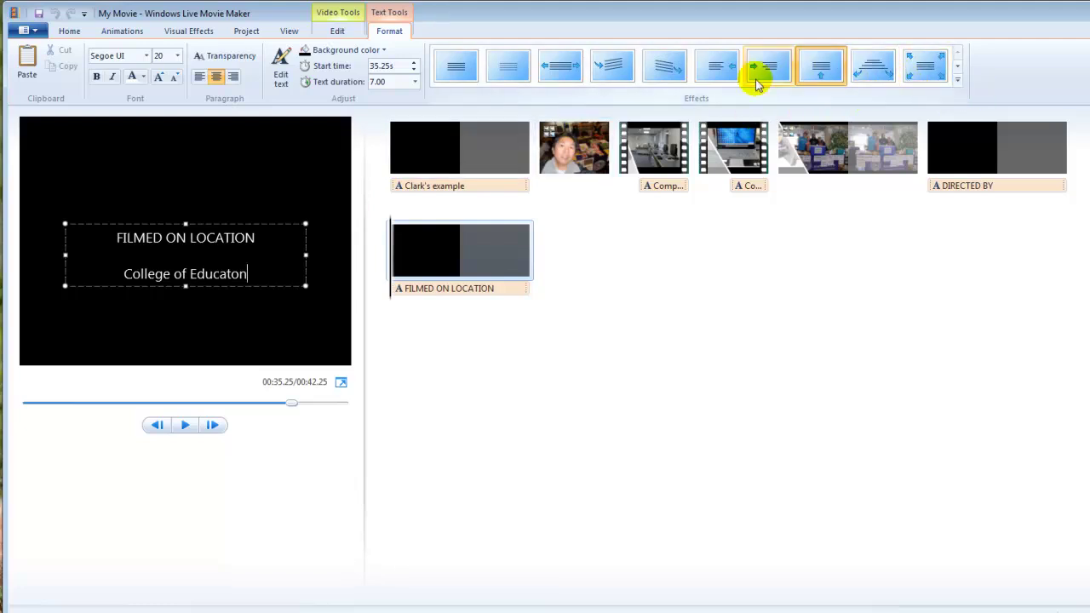
left_click(879, 73)
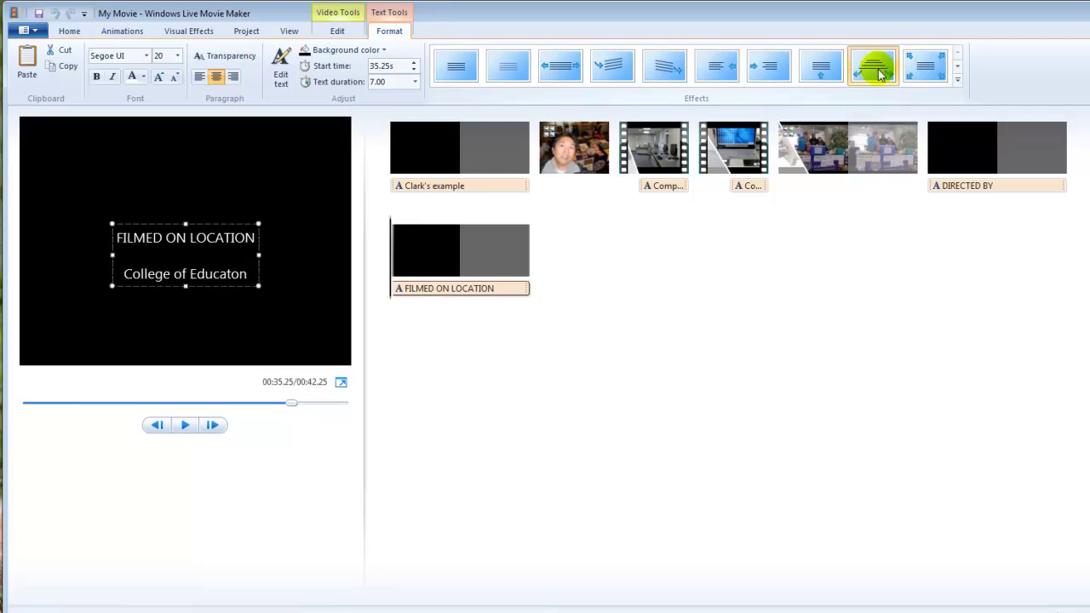
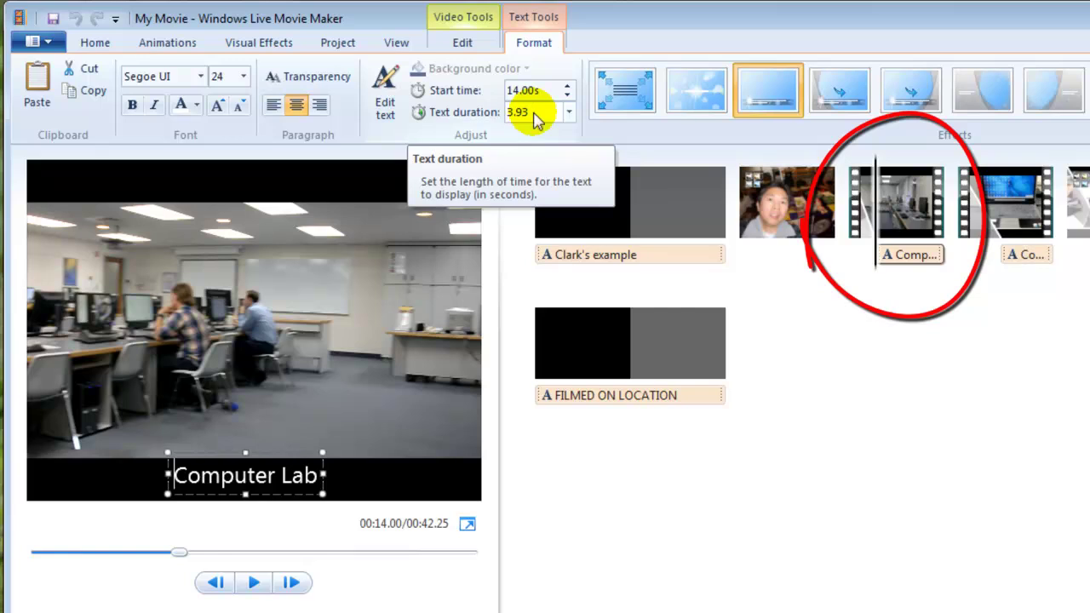
Step: Select the Computer Lab caption's 3.93-second Text duration value for editing
left_click(533, 111)
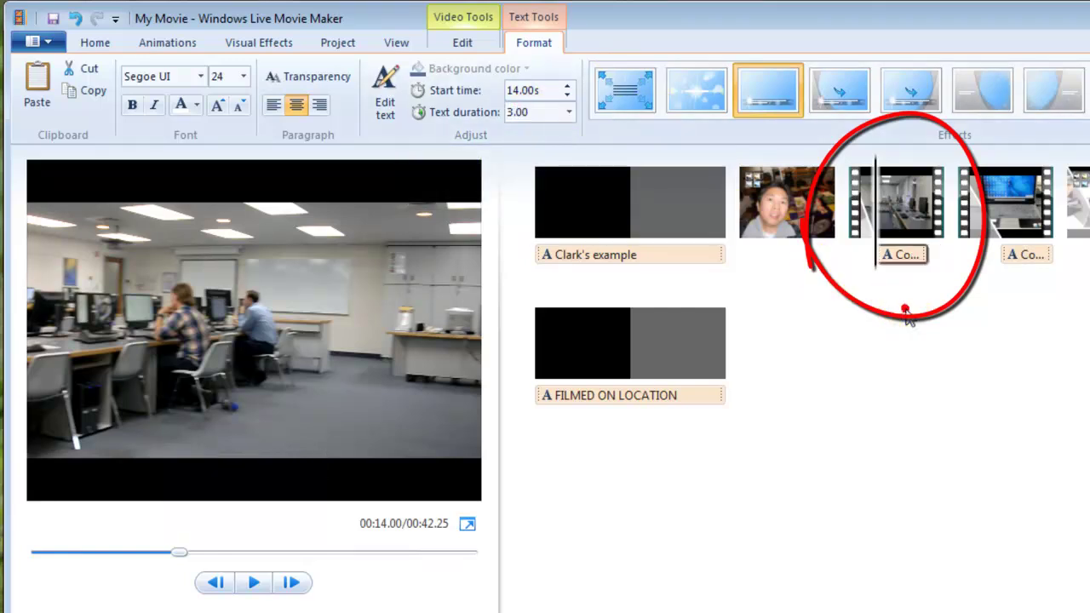
Step: Commit the Computer Lab caption's 3.00-second duration and select the next caption
left_click(1023, 256)
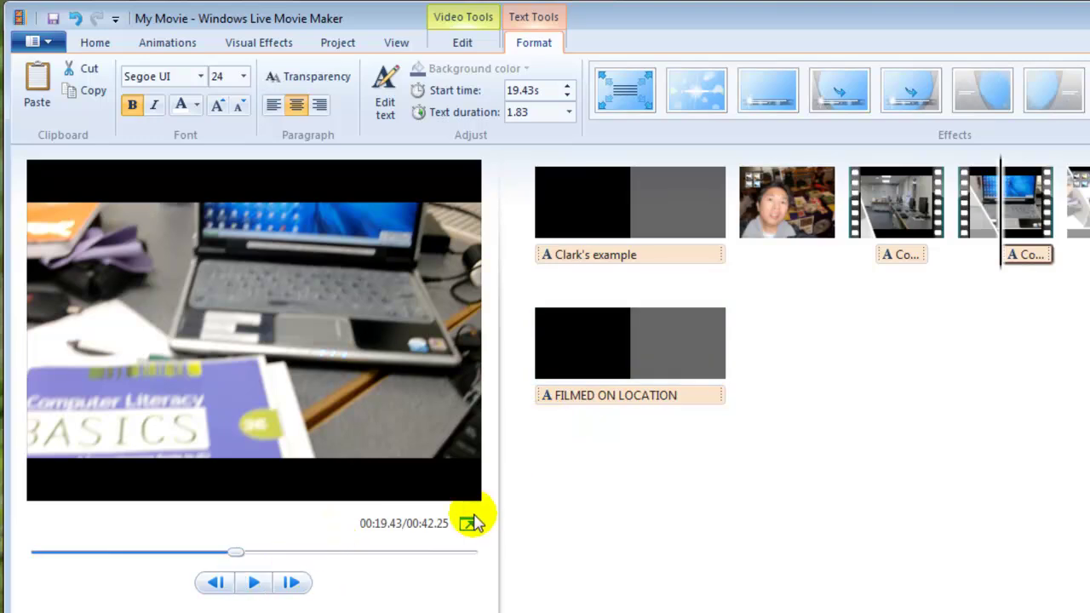
Step: Play and pause the preview, then select the Compter and Textbook caption
left_click(251, 584)
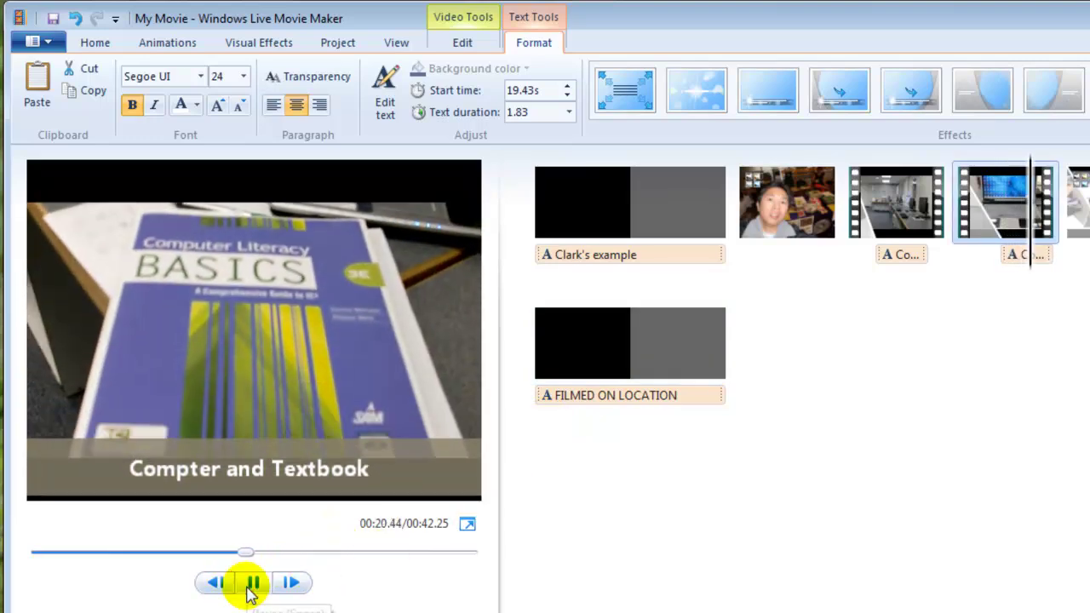
left_click(252, 584)
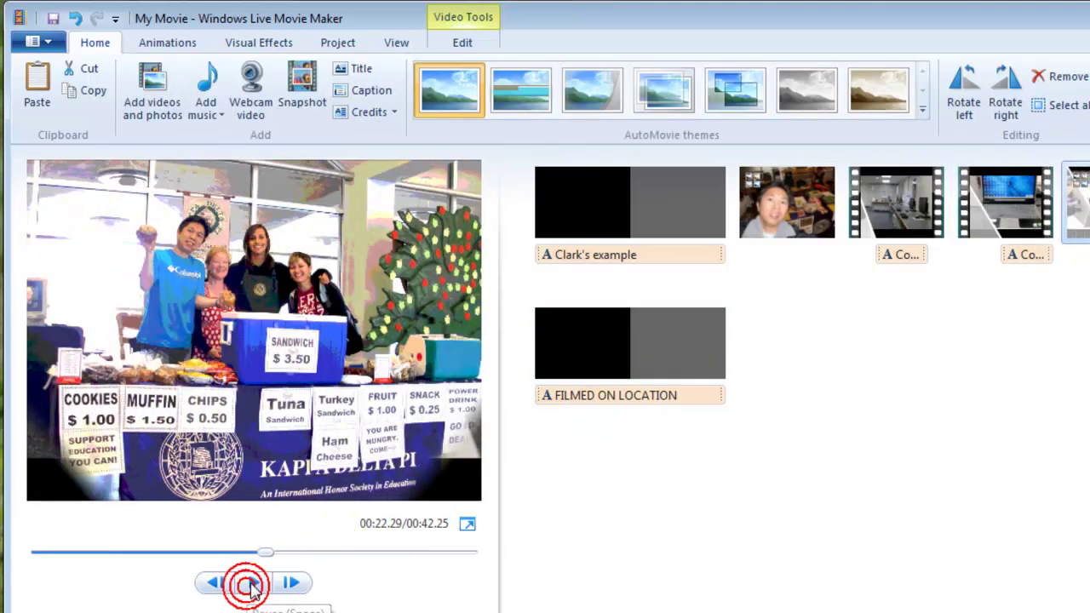
left_click(1024, 255)
left_click(1025, 257)
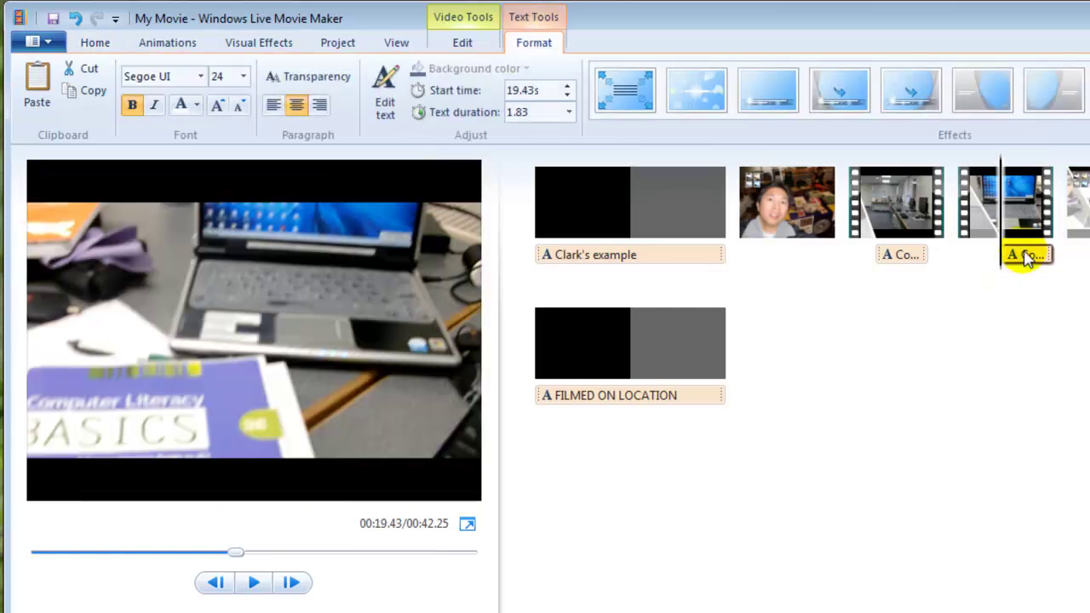
Step: Lower the Compter and Textbook caption's Start time to 19.02s
left_click(545, 112)
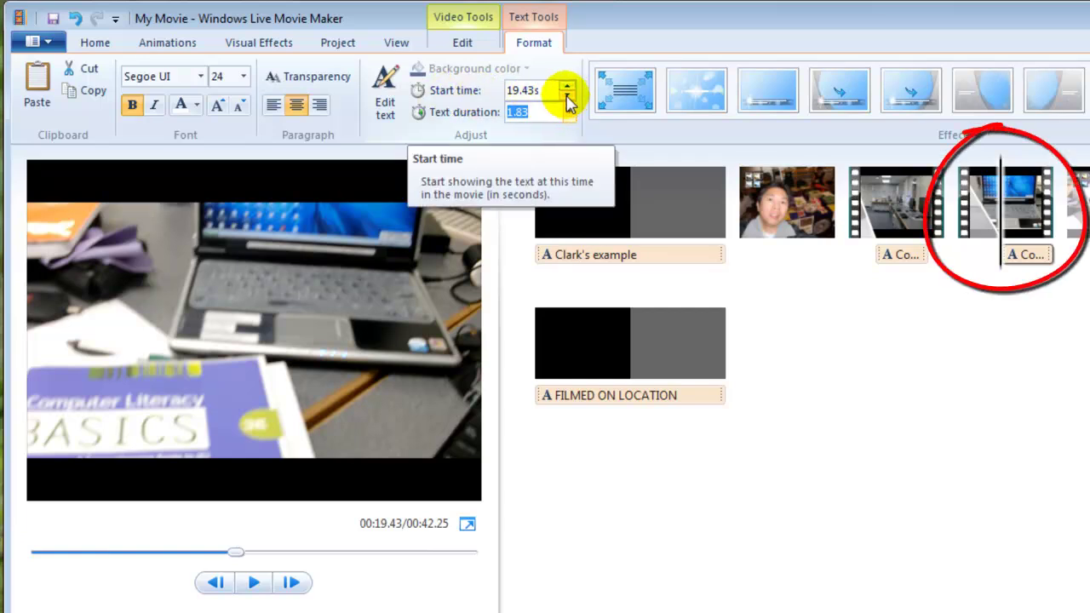
left_click(566, 96)
left_click(566, 96)
left_click(566, 96)
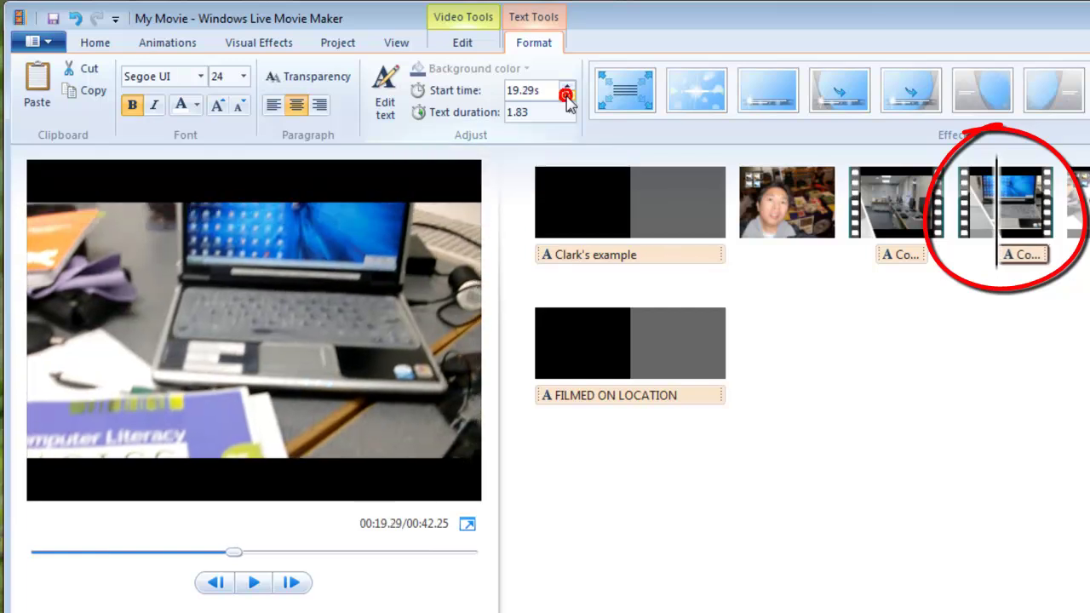
left_click(566, 96)
left_click(567, 97)
left_click(566, 96)
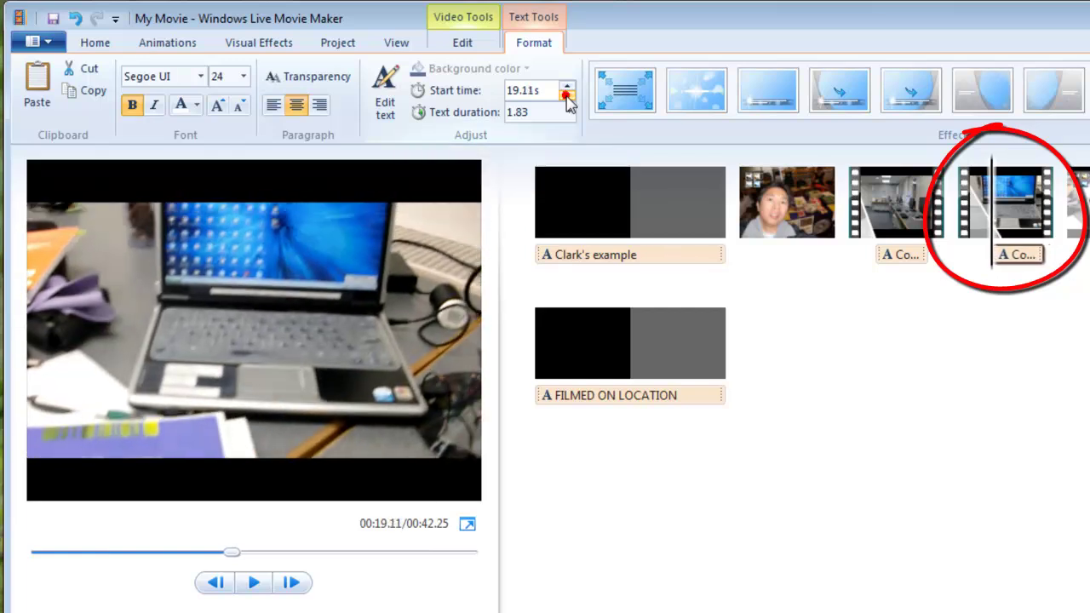
left_click(566, 97)
left_click(566, 96)
left_click(566, 97)
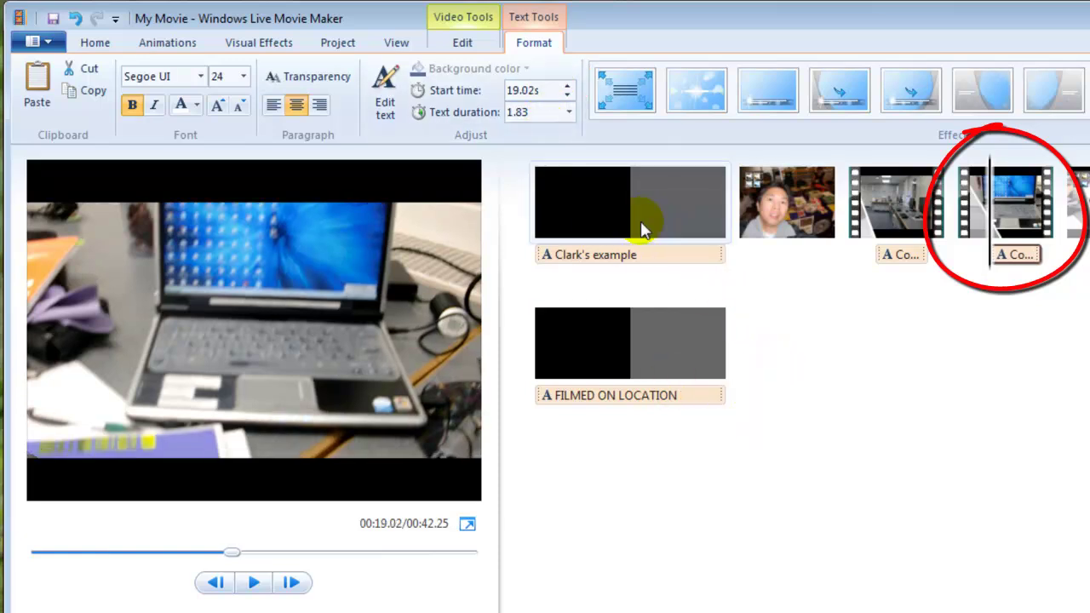
Step: Set the caption's Text duration to 2.00 seconds and preview the new timing
double_click(543, 112)
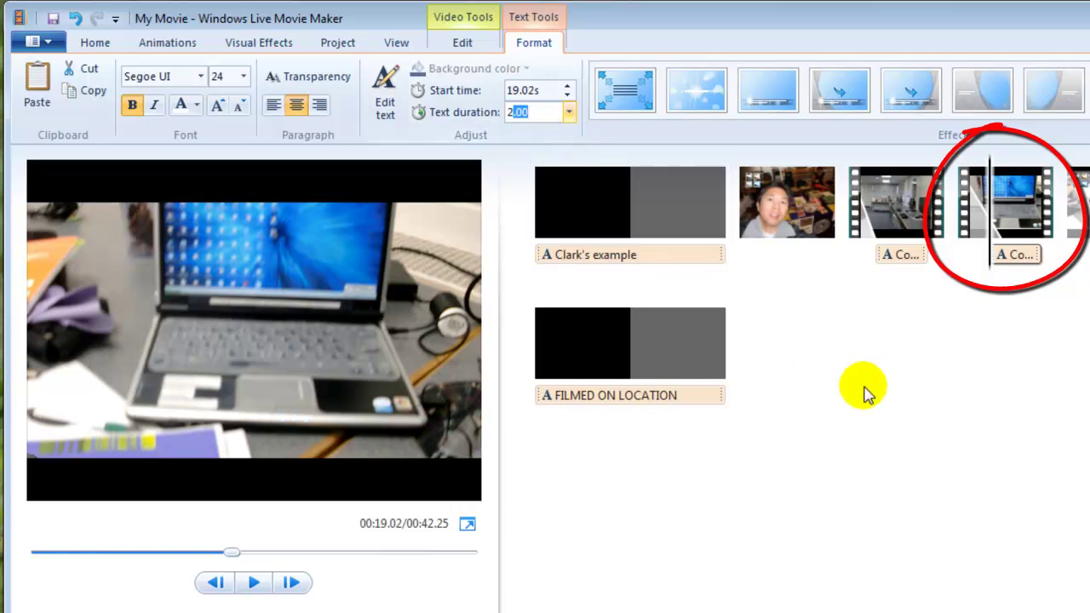
left_click(911, 401)
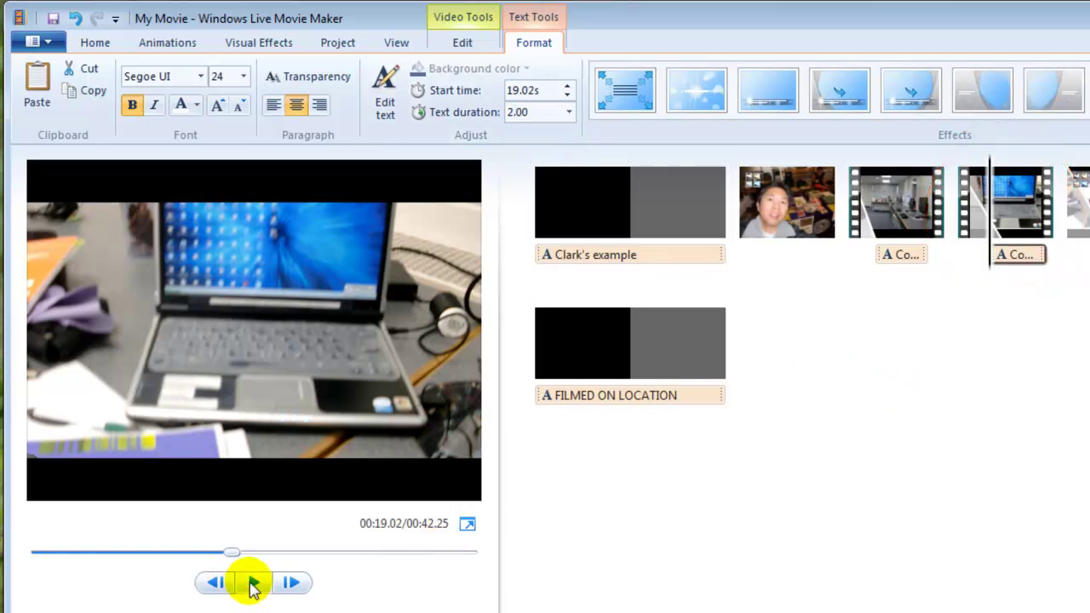
left_click(254, 584)
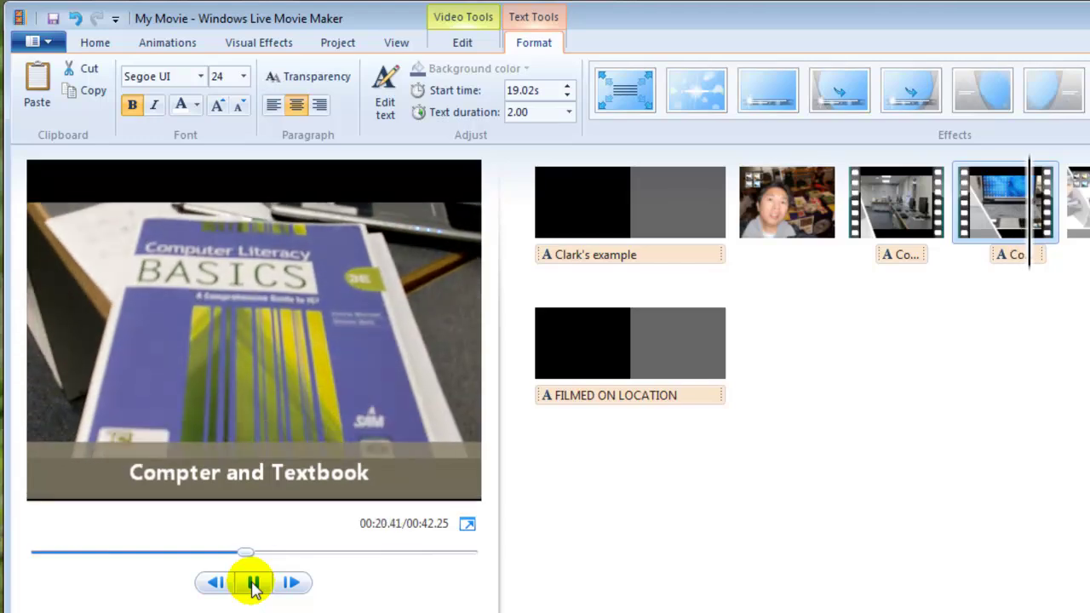
left_click(254, 584)
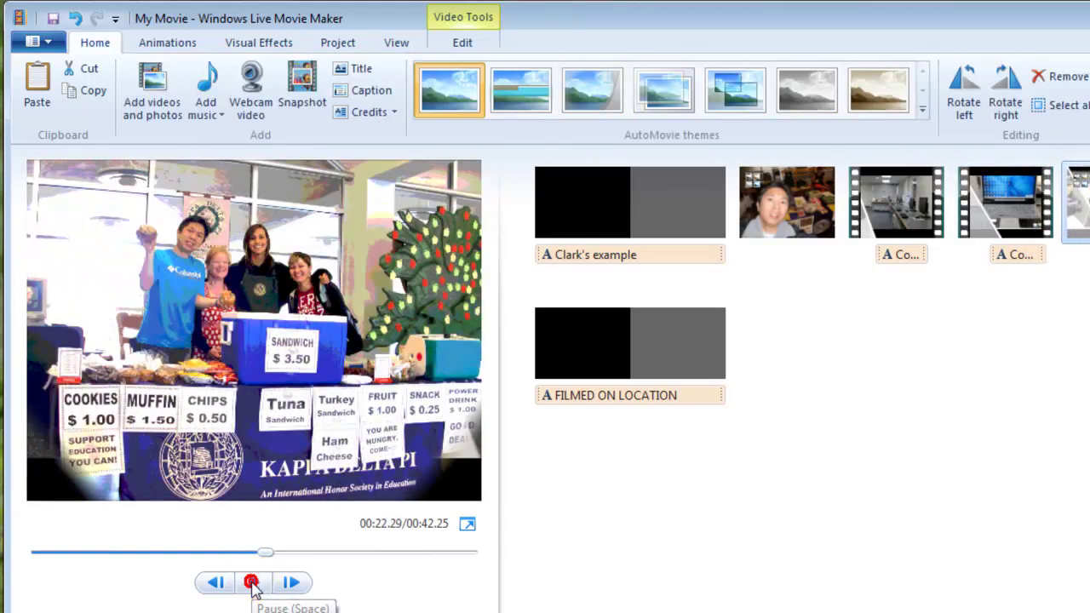